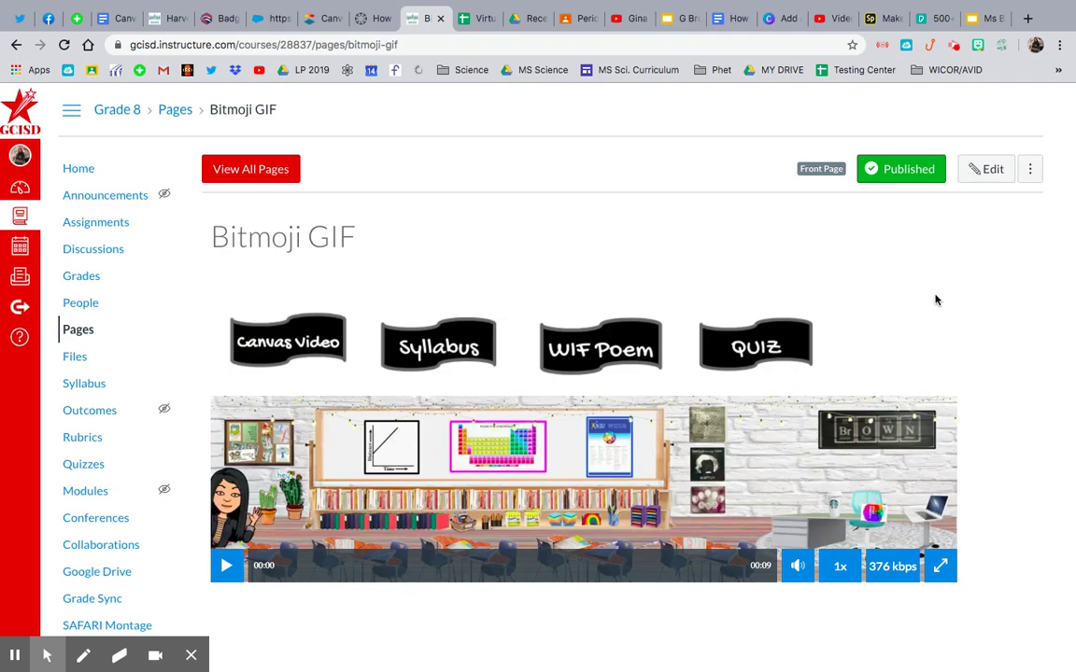
- Scroll down the Bitmoji GIF page and play its embedded classroom animation
scroll(937, 300, down, 2)
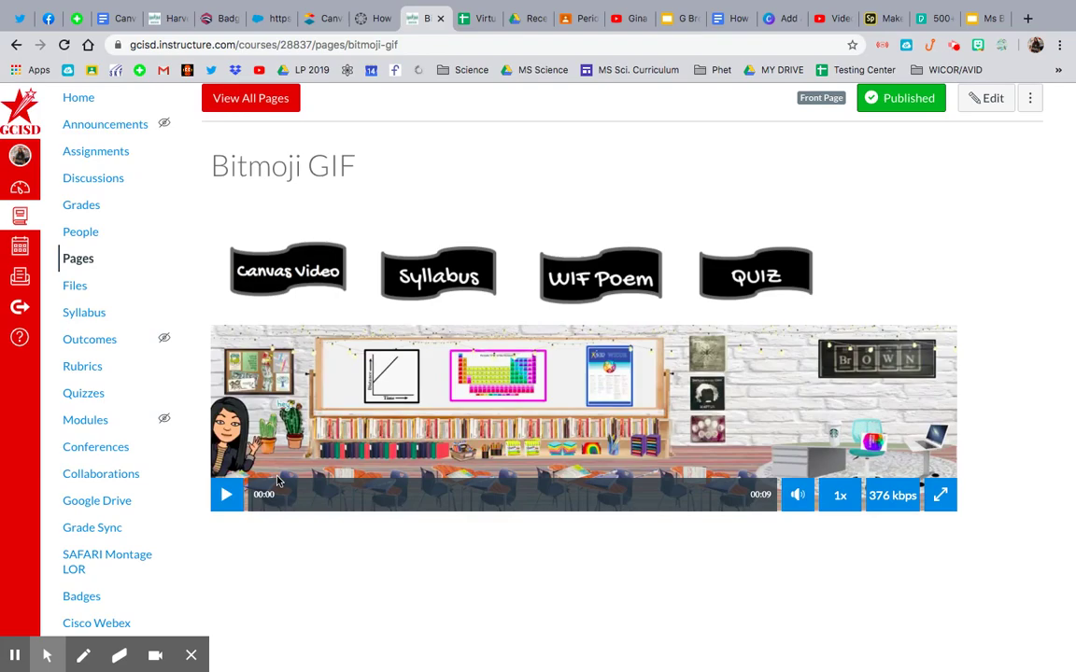
click(226, 495)
- Open the Bitmoji GIF page for editing and load gifmaker.me in Chrome
click(978, 99)
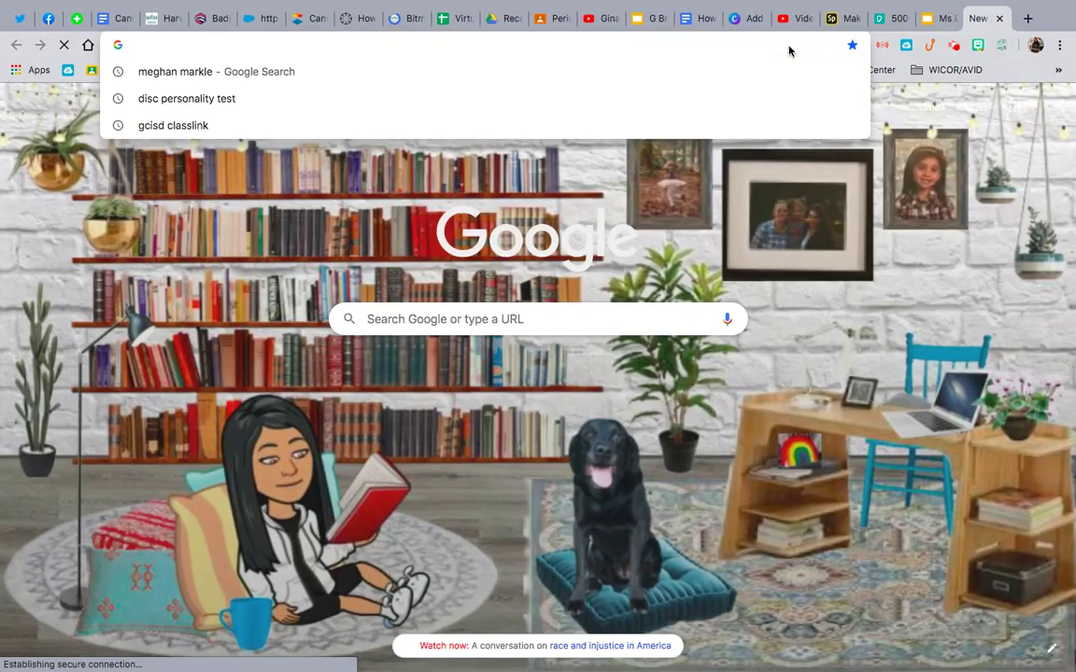
key(Return)
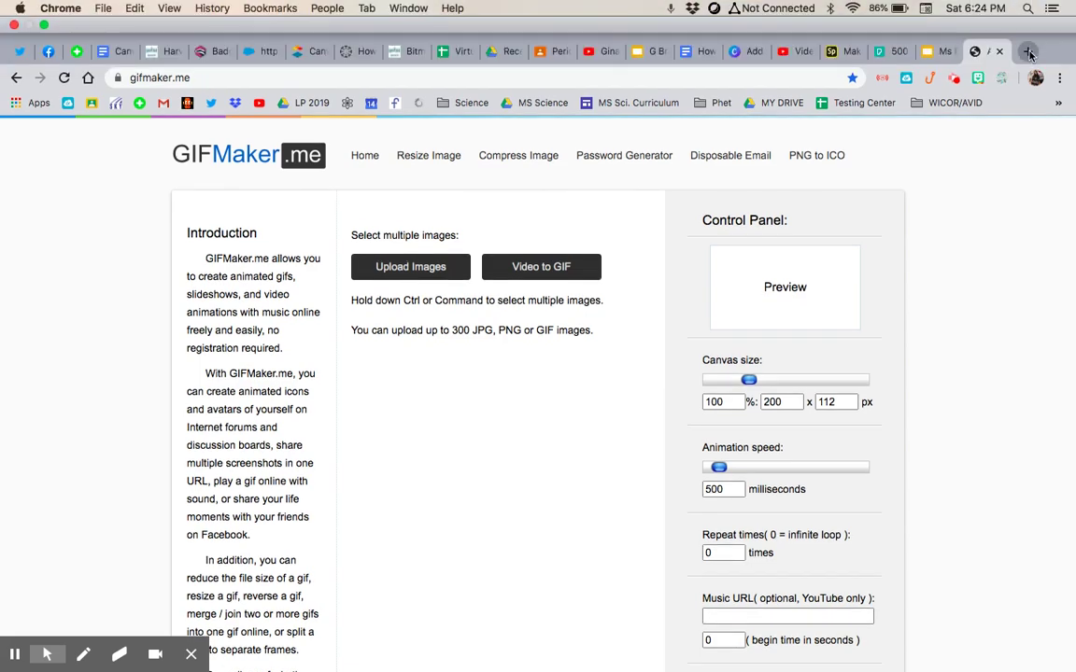
- Open an extra blank tab, clearing the half-typed 'GIF' address
click(1028, 18)
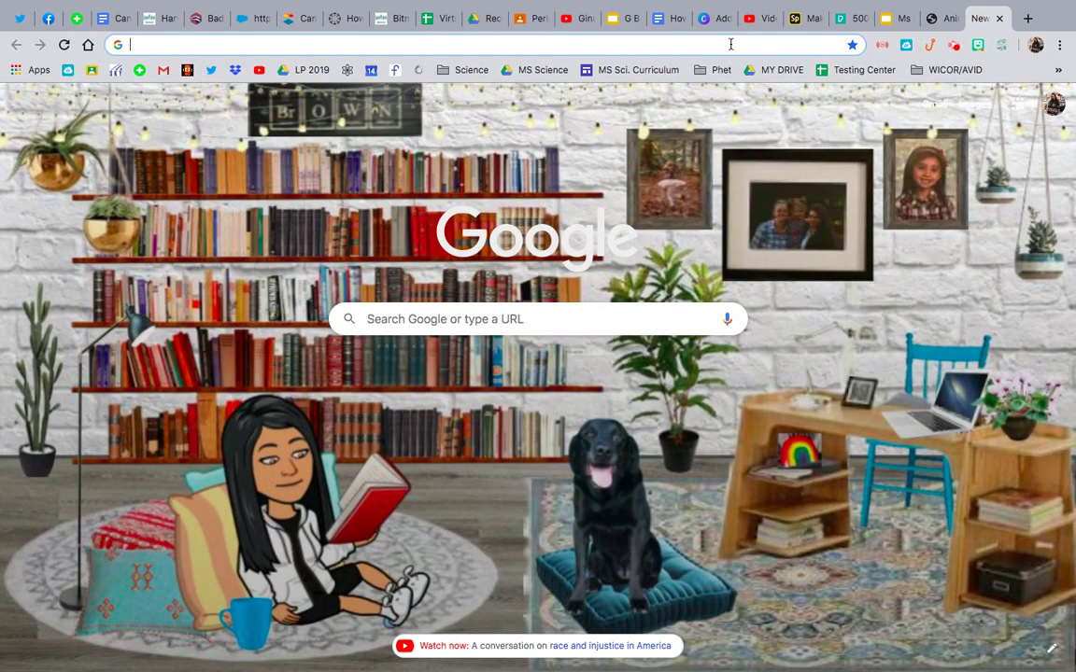
text(GIF)
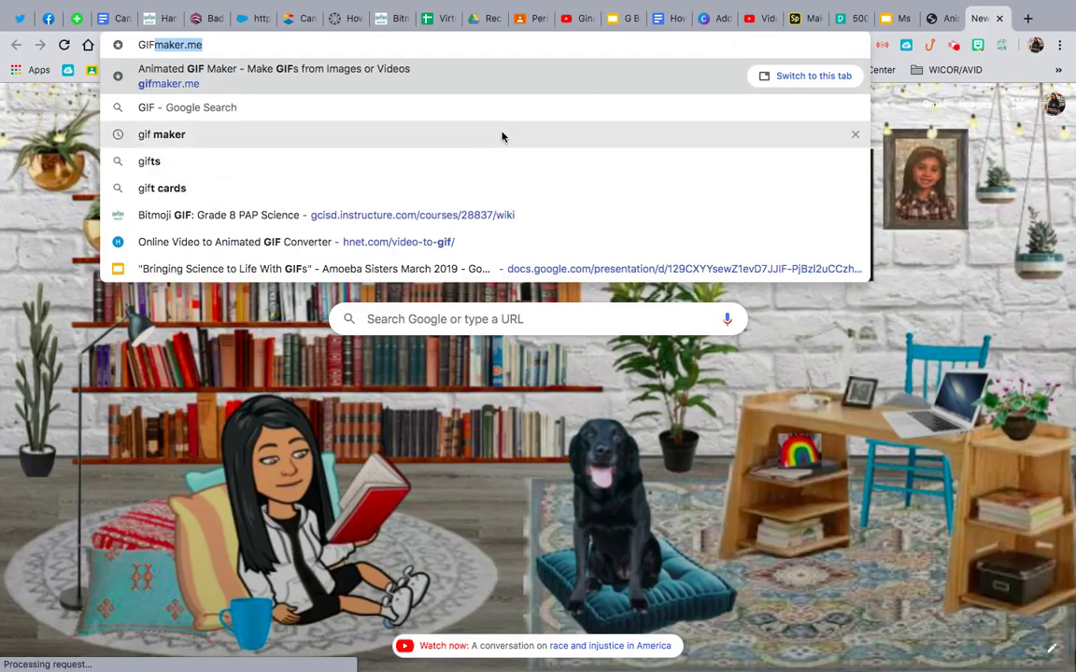
key(Escape)
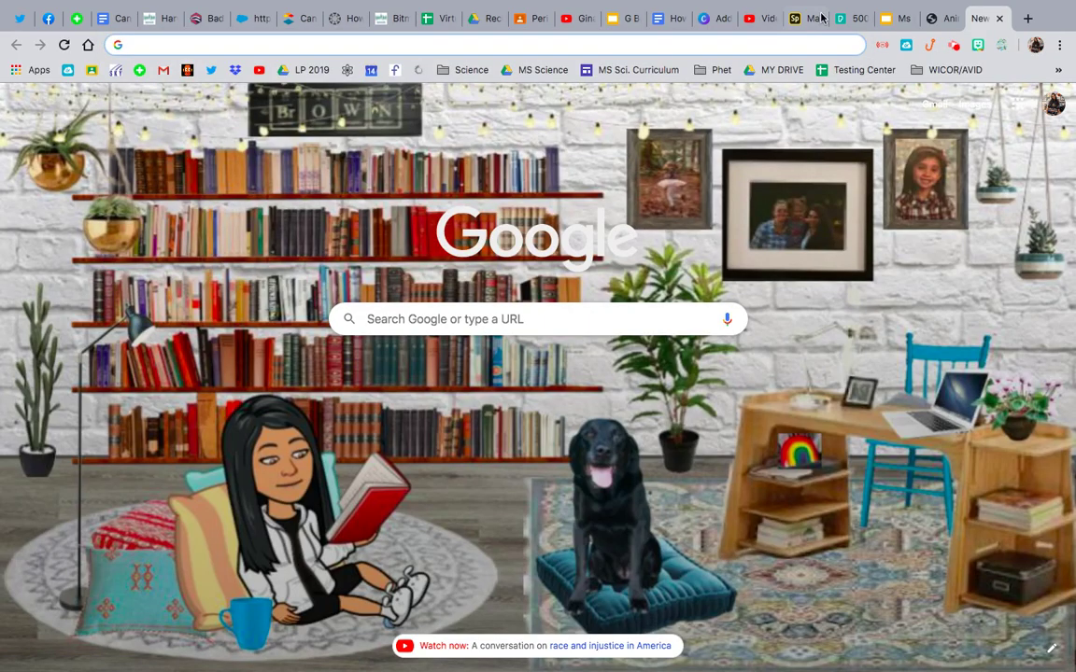
mouse_move(809, 3)
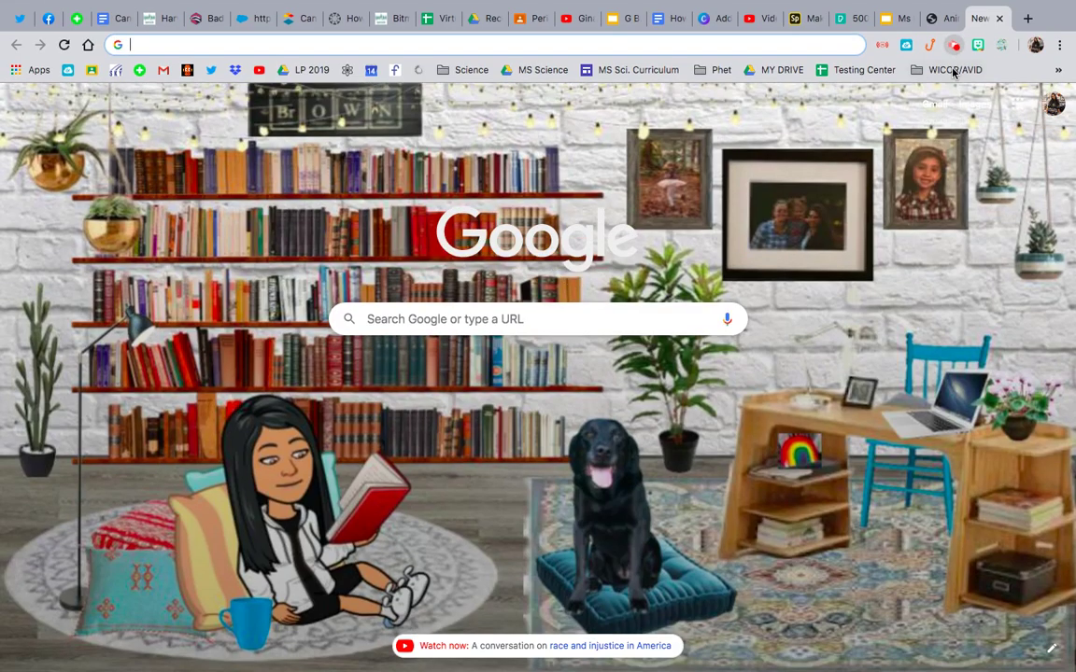
click(952, 44)
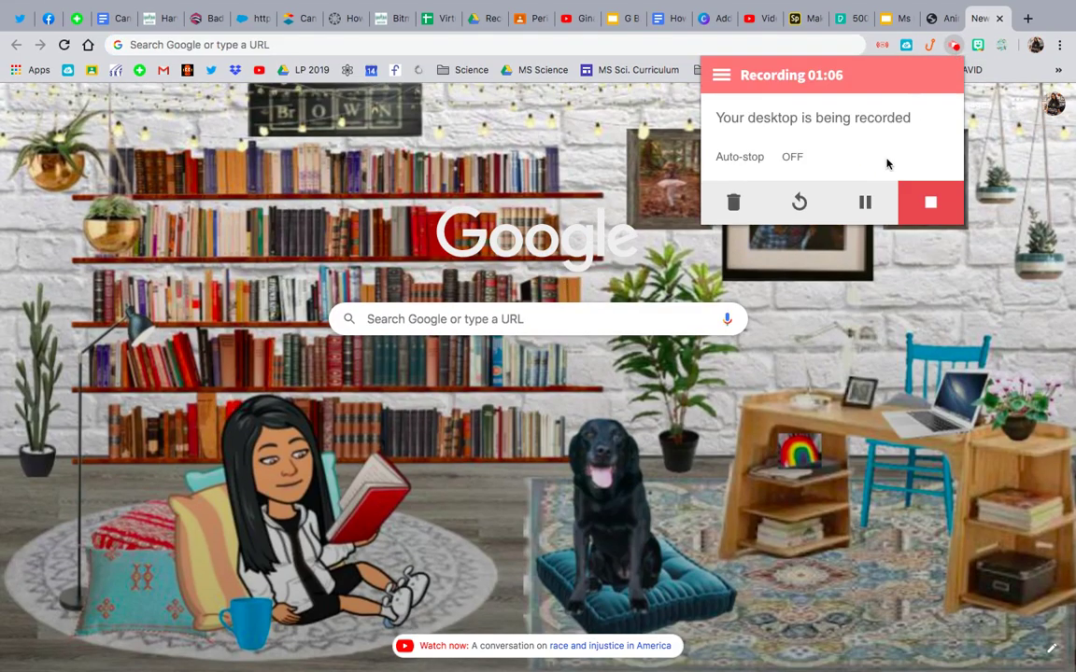
click(867, 202)
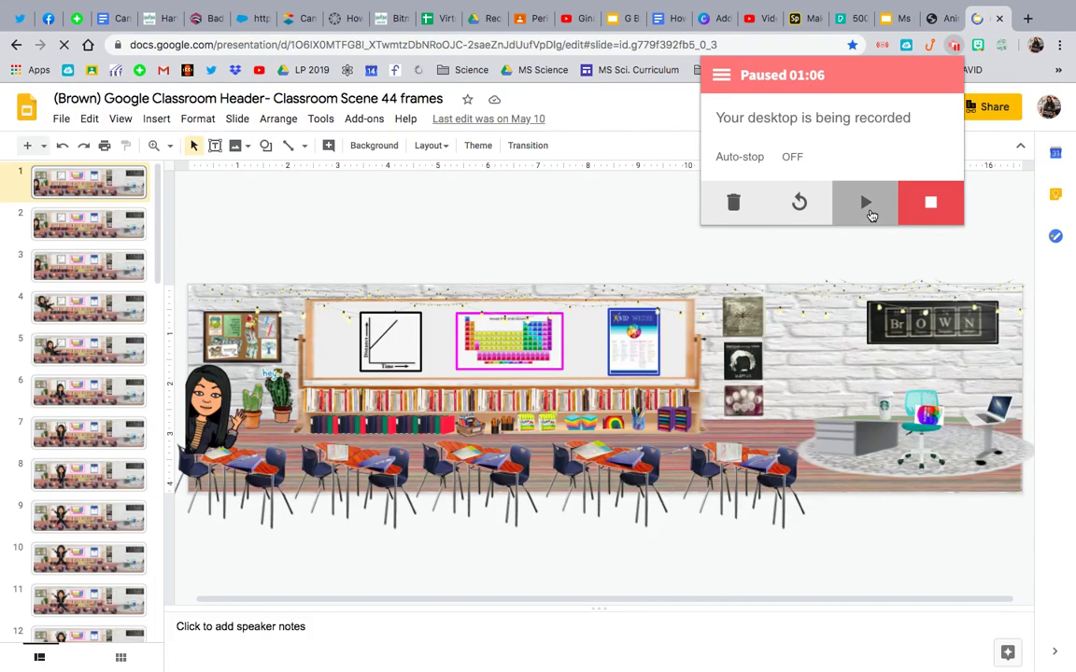
click(867, 214)
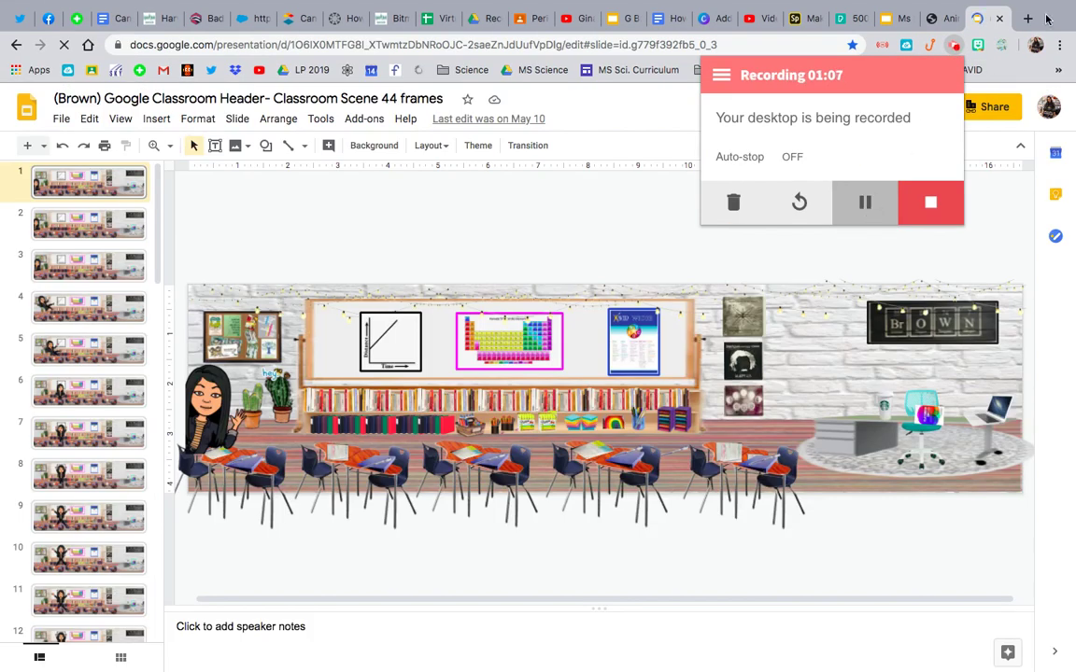
click(607, 126)
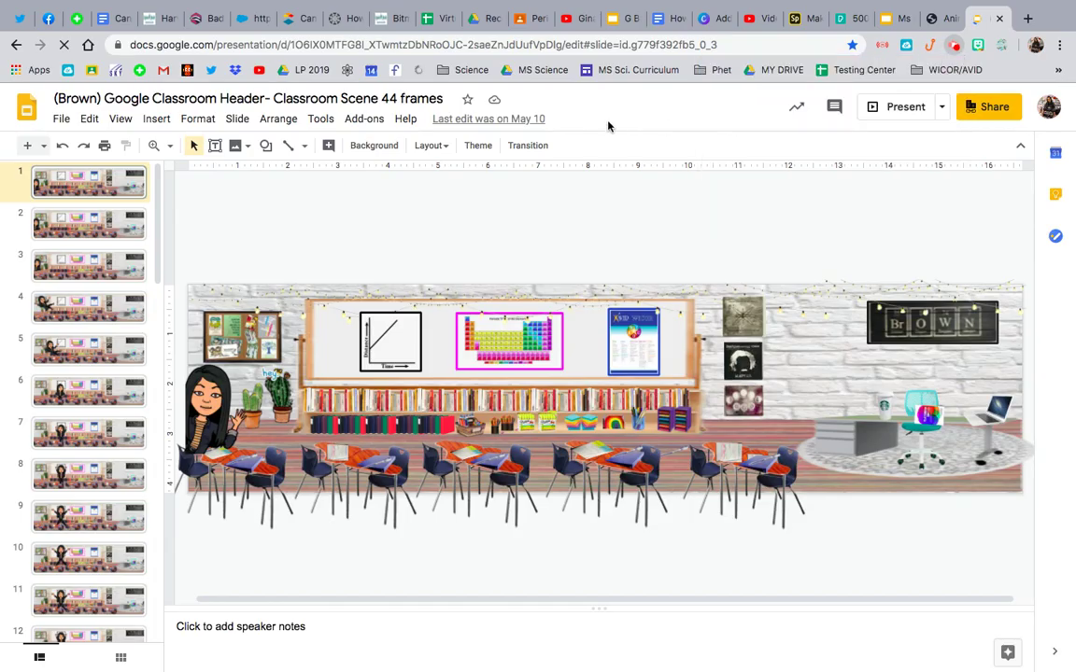
click(119, 229)
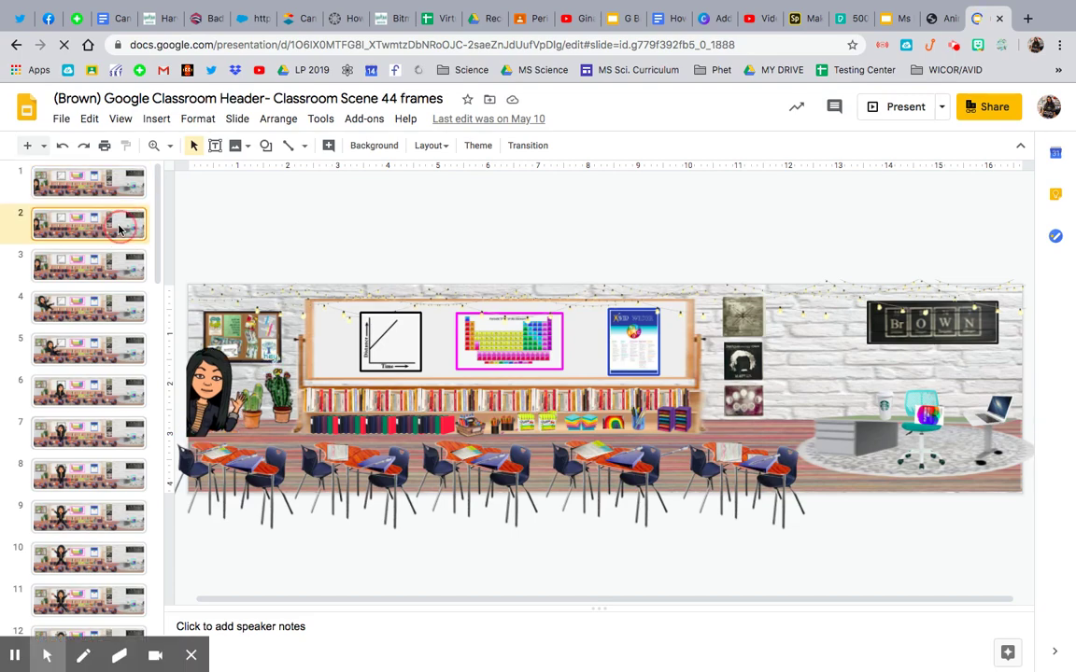
key(Down)
key(Down)
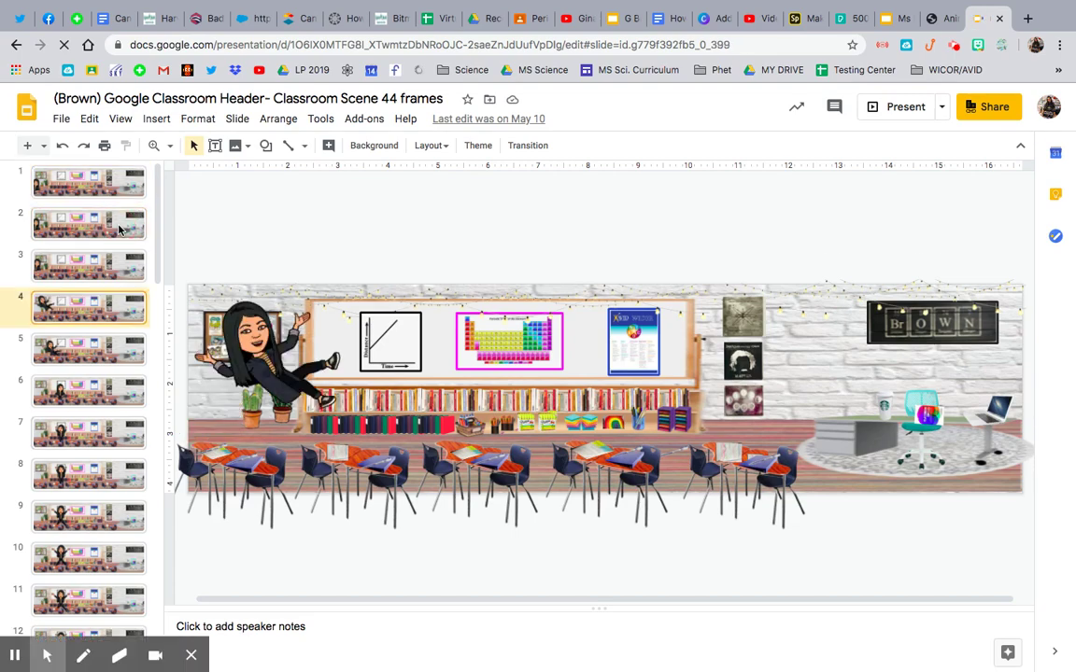
key(Down)
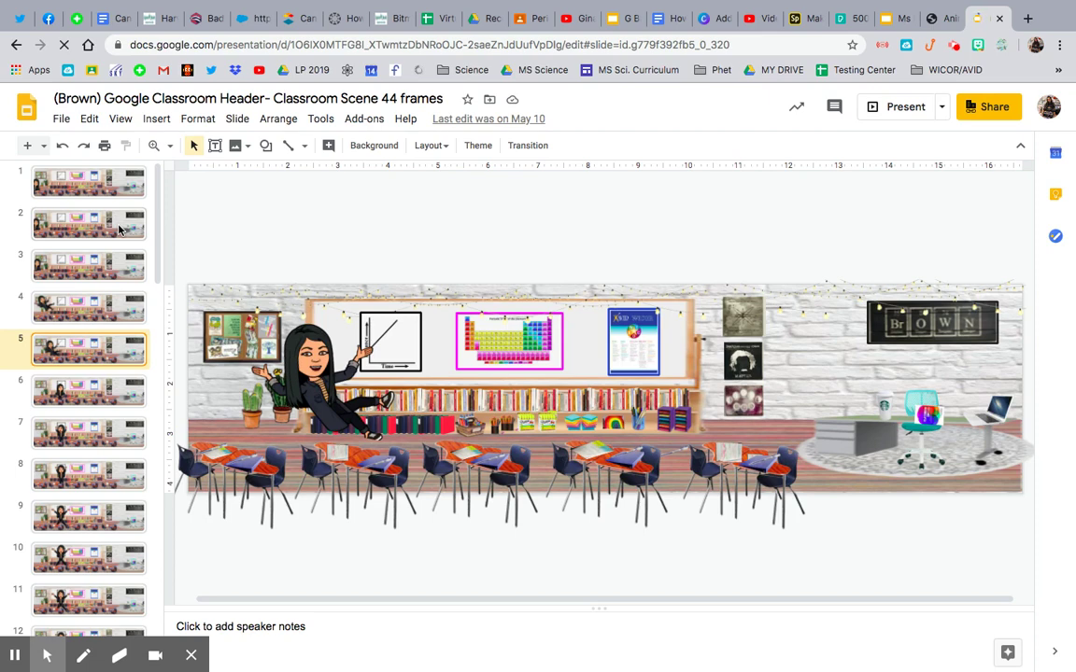
key(Down)
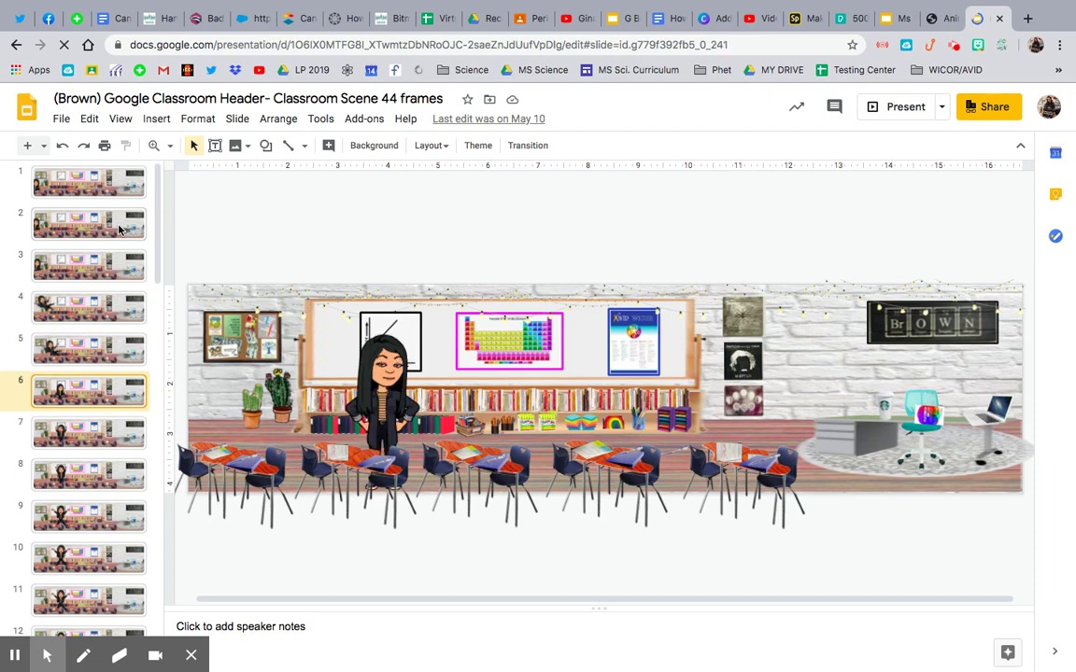
key(Down)
key(Down)
key(Down)
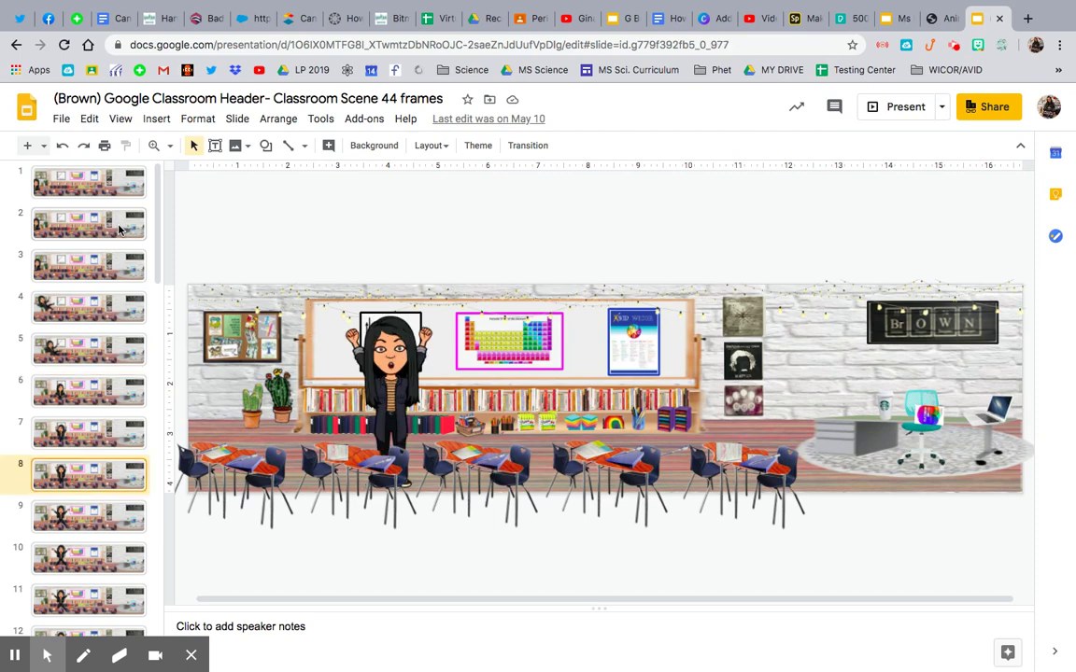
click(83, 183)
click(61, 119)
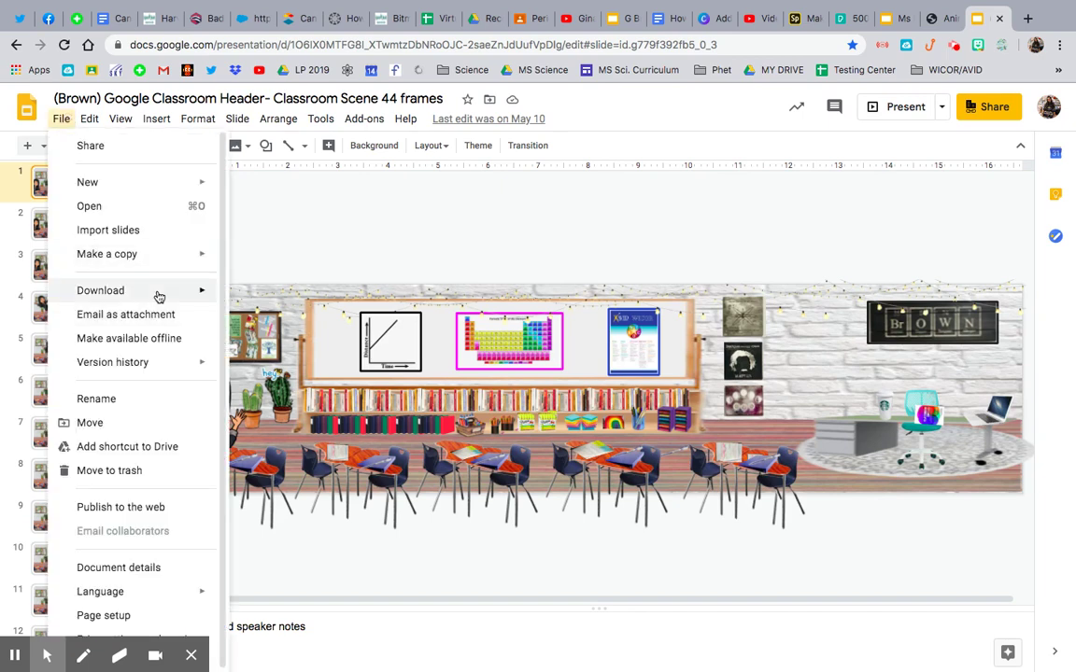
mouse_move(176, 299)
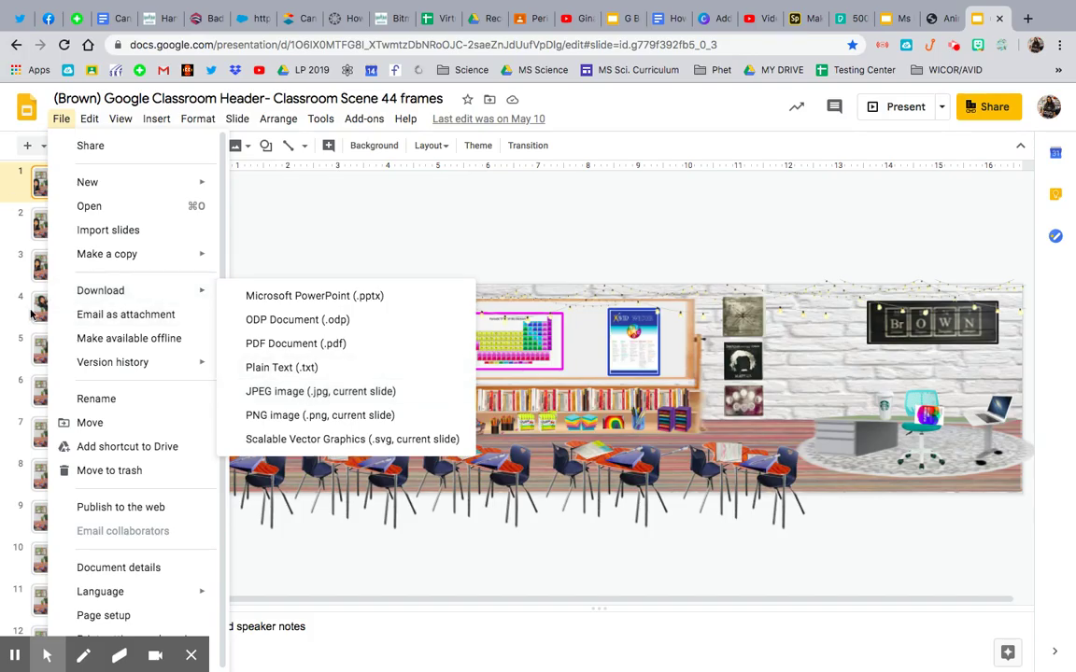
- Dismiss the download options and start choosing images to upload on GIFMaker.me
click(458, 247)
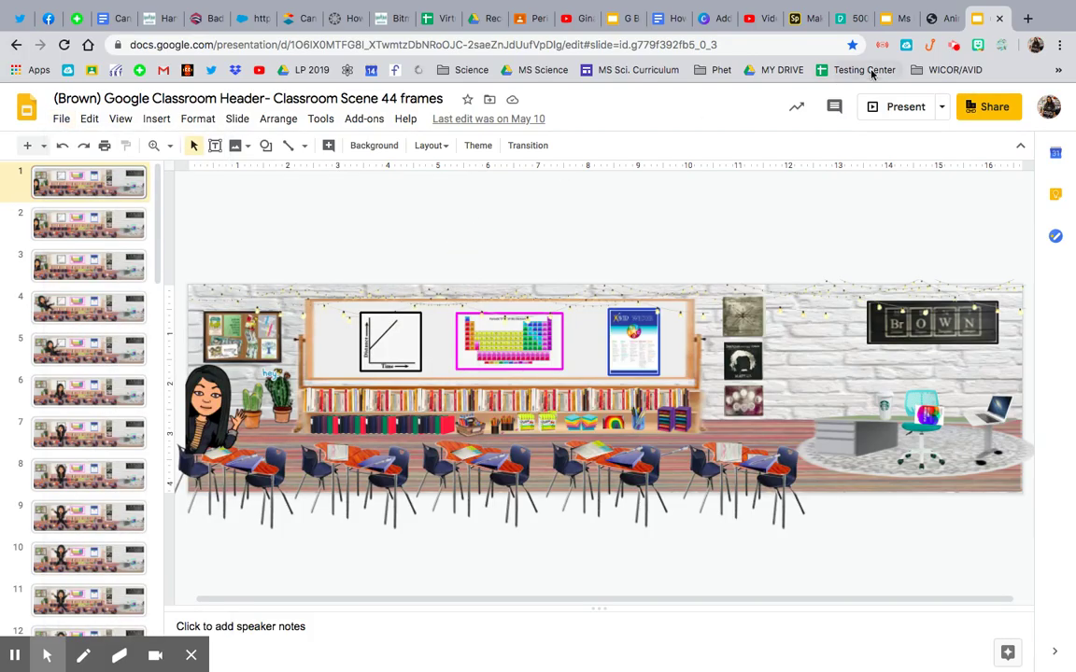
click(945, 20)
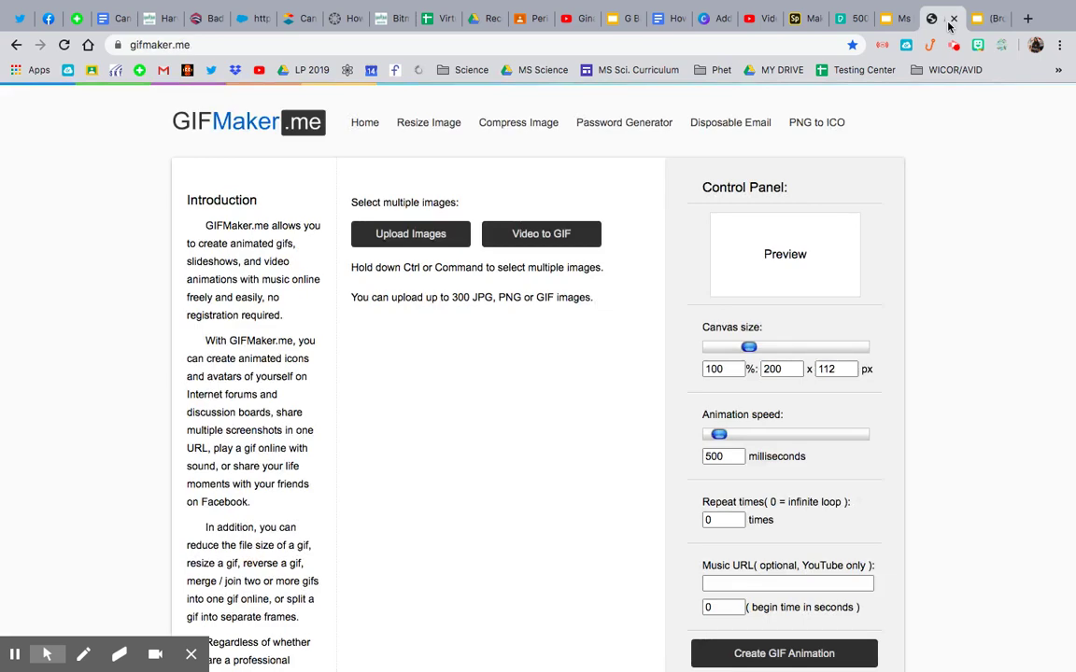
click(450, 241)
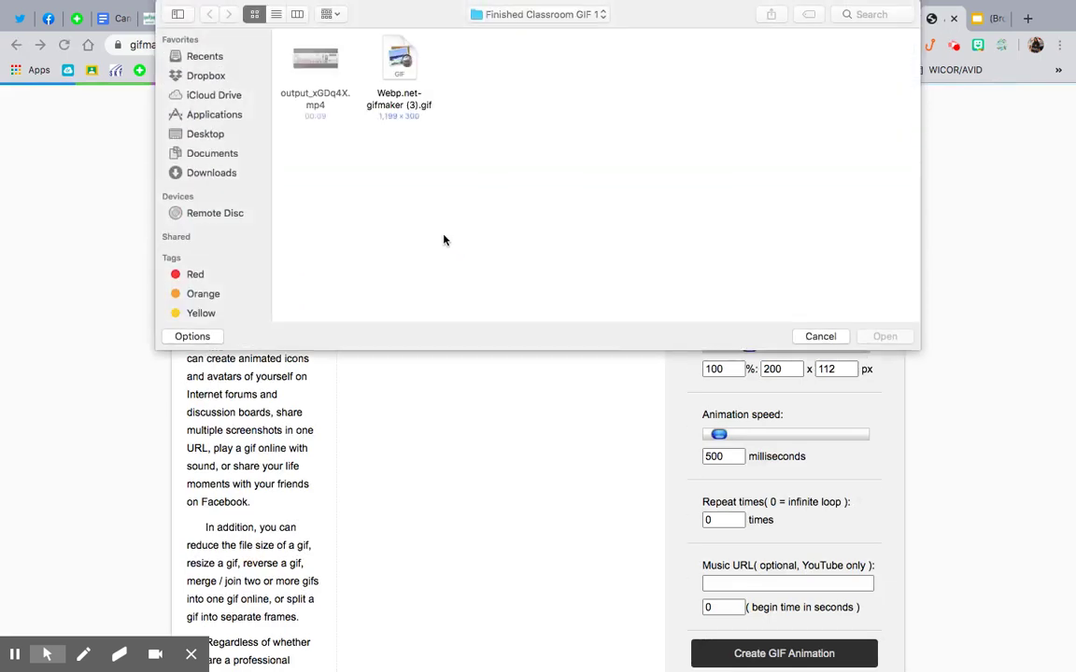
- Browse to Desktop > Bitmoji > Slideshow pics > GIF > Classroom GIF 1 in the file picker
click(220, 136)
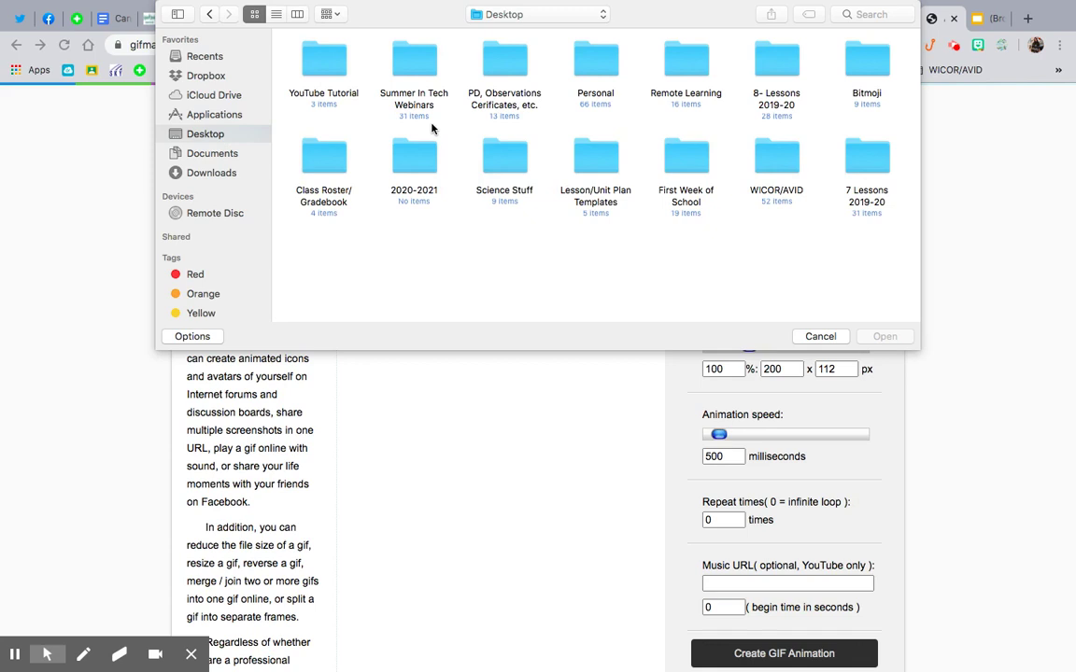
click(857, 59)
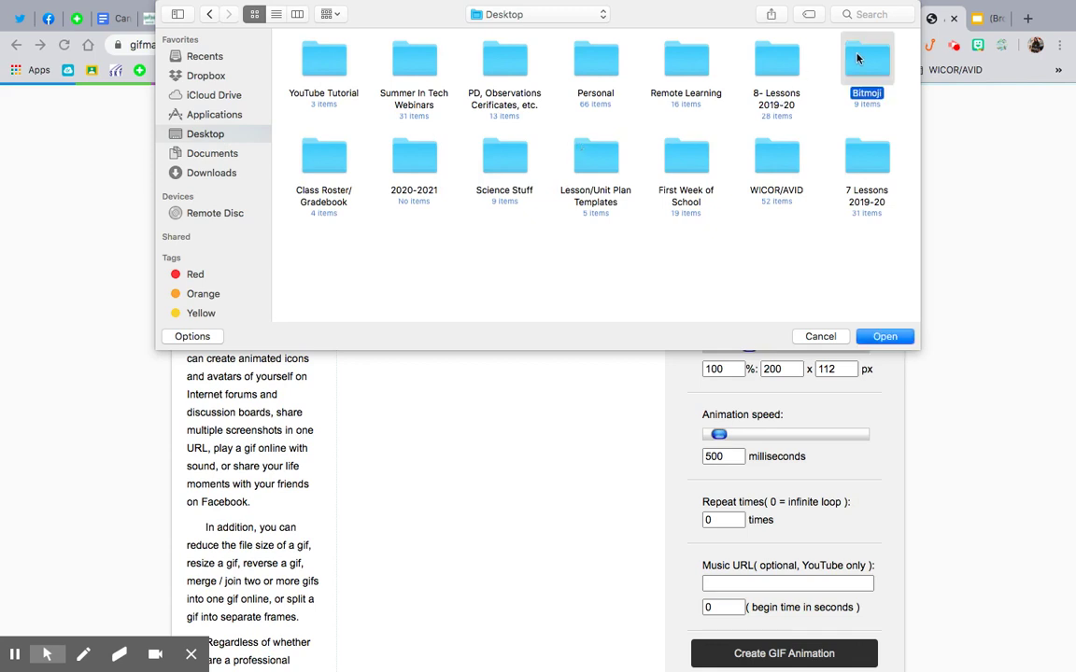
double_click(858, 59)
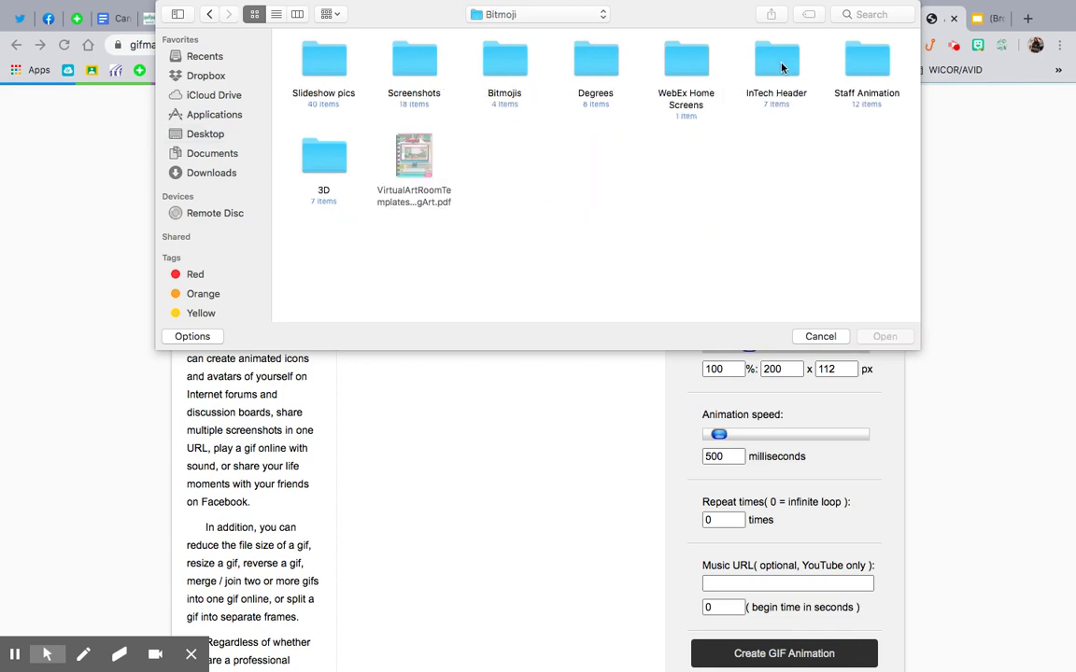
double_click(317, 64)
scroll(560, 187, down, 5)
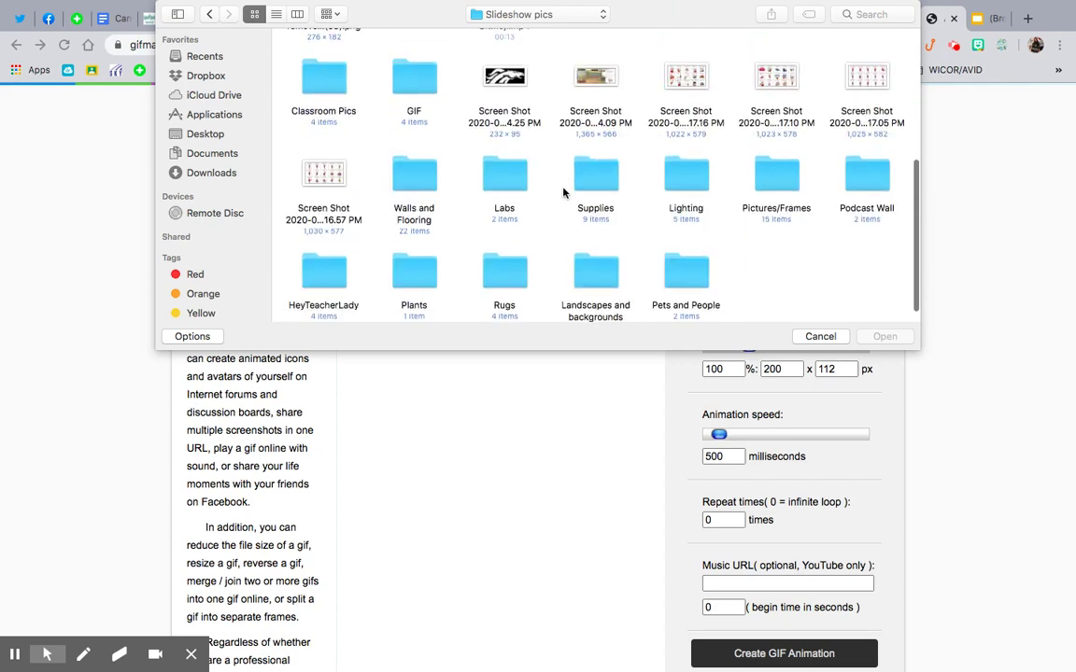
scroll(565, 192, up, 3)
double_click(414, 210)
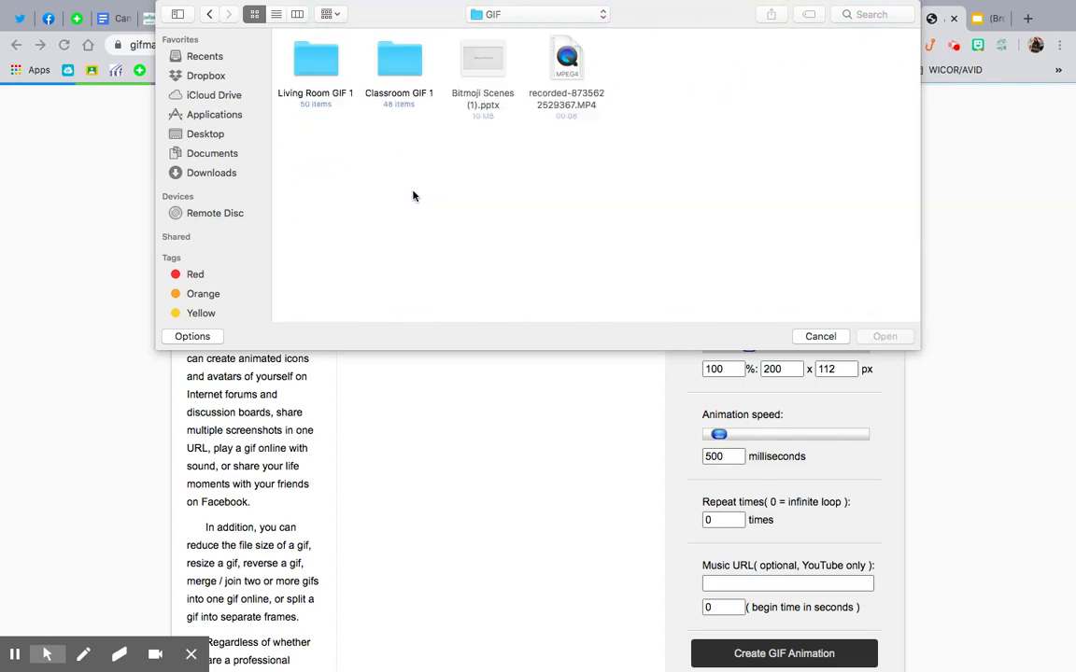
double_click(397, 61)
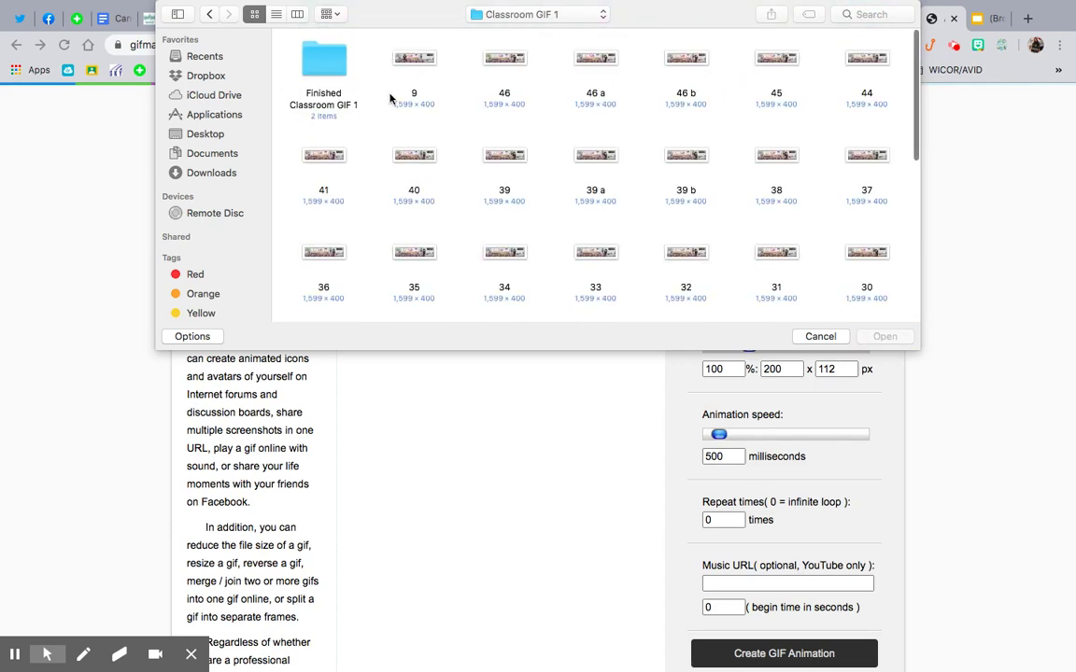
- Sort the frame files by name and check the Finished Classroom GIF 1 subfolder before returning
right_click(644, 130)
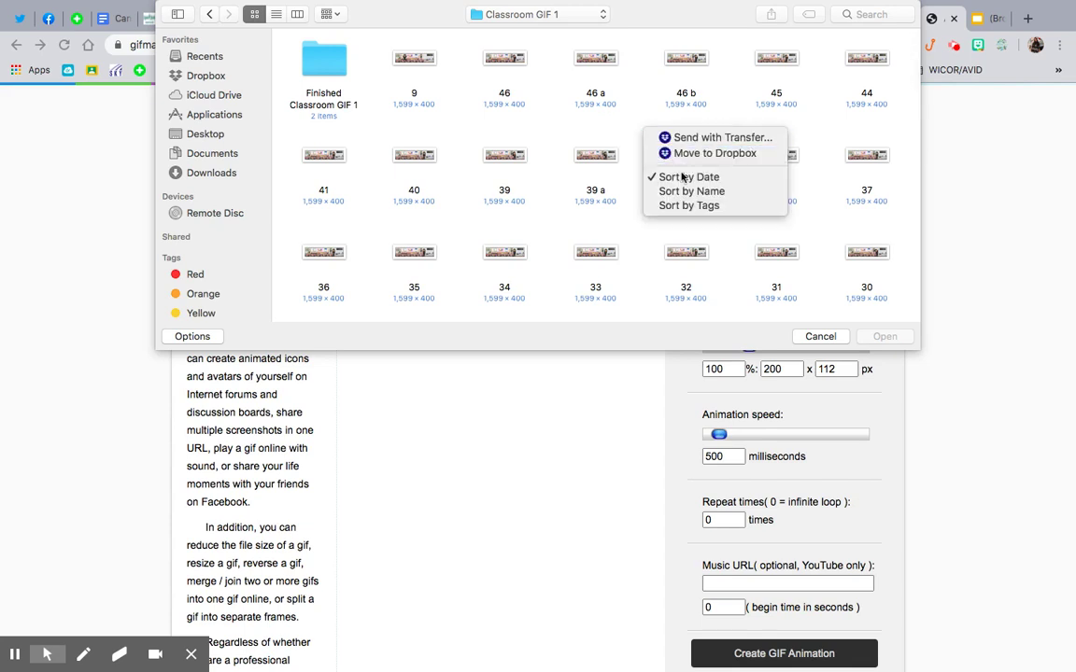
click(695, 192)
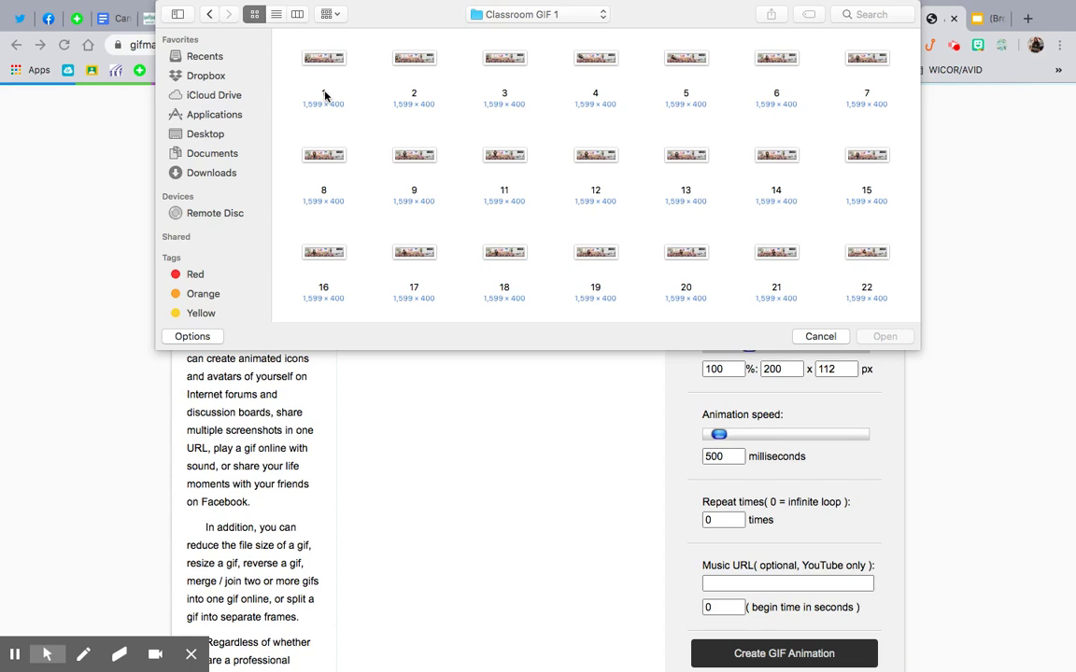
scroll(820, 278, down, 5)
scroll(761, 279, down, 3)
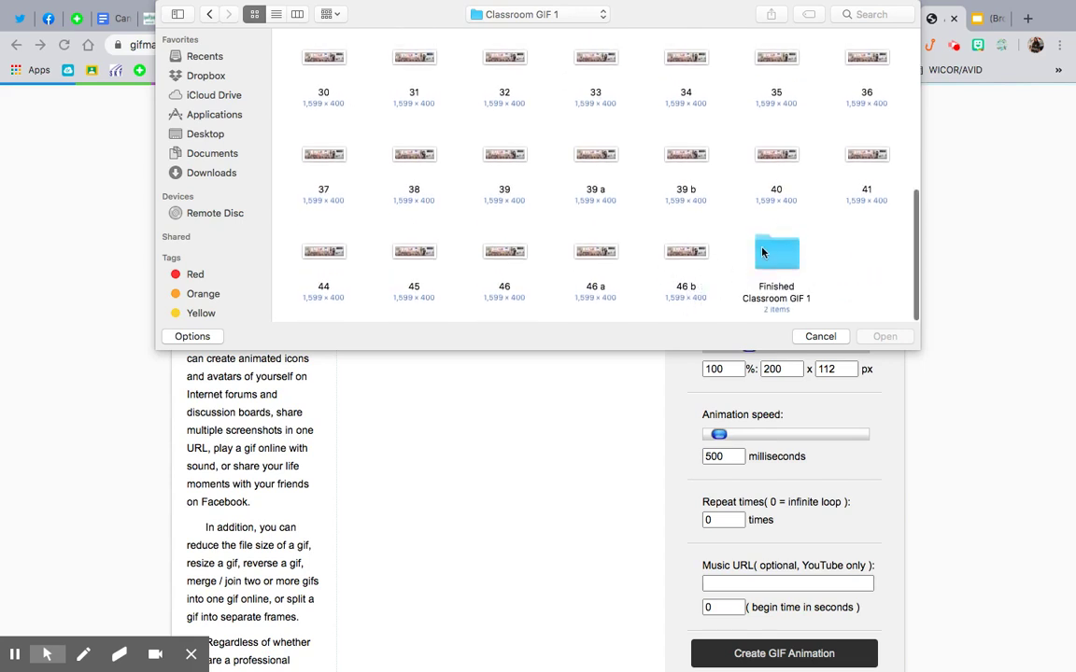
double_click(779, 261)
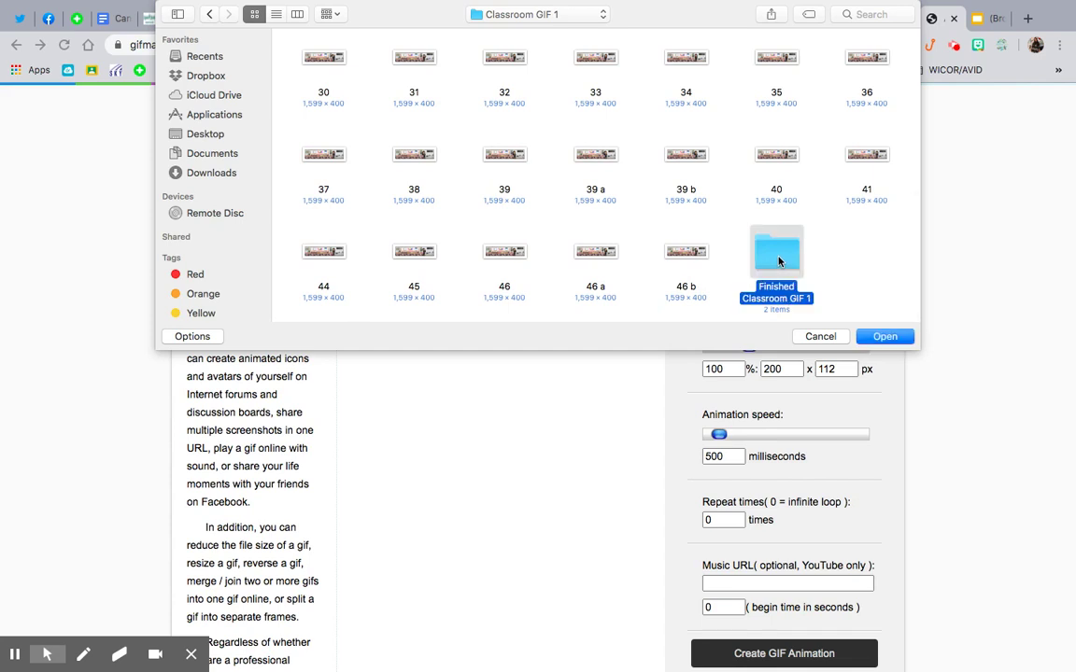
click(208, 14)
- Try selecting the frames from frame 1 down to the last frame, 46 b
click(339, 64)
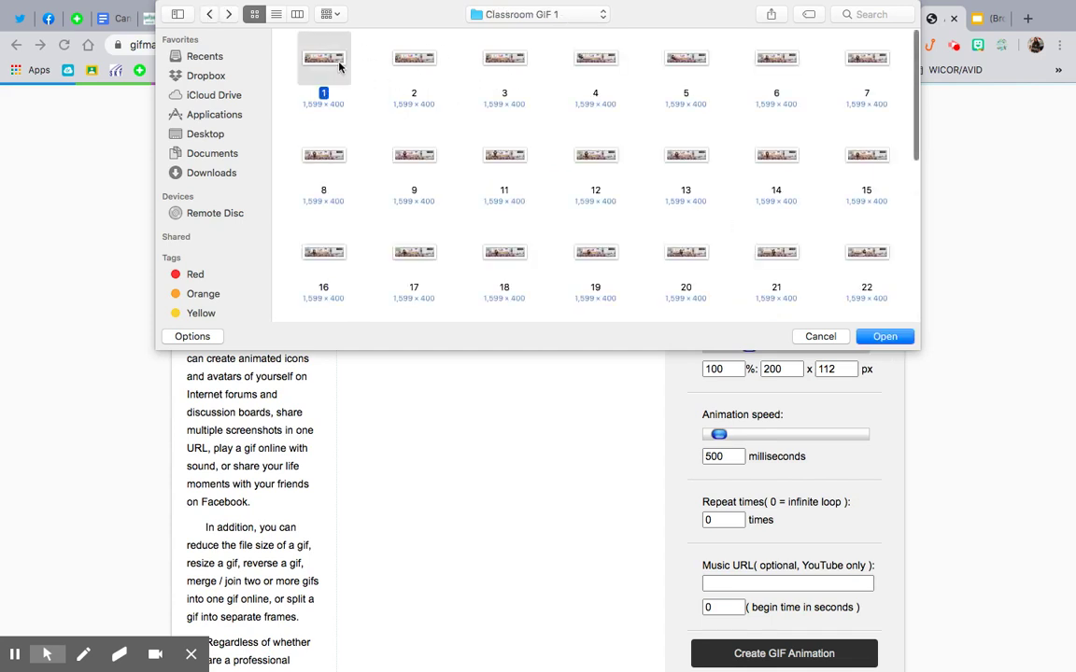
scroll(509, 176, down, 5)
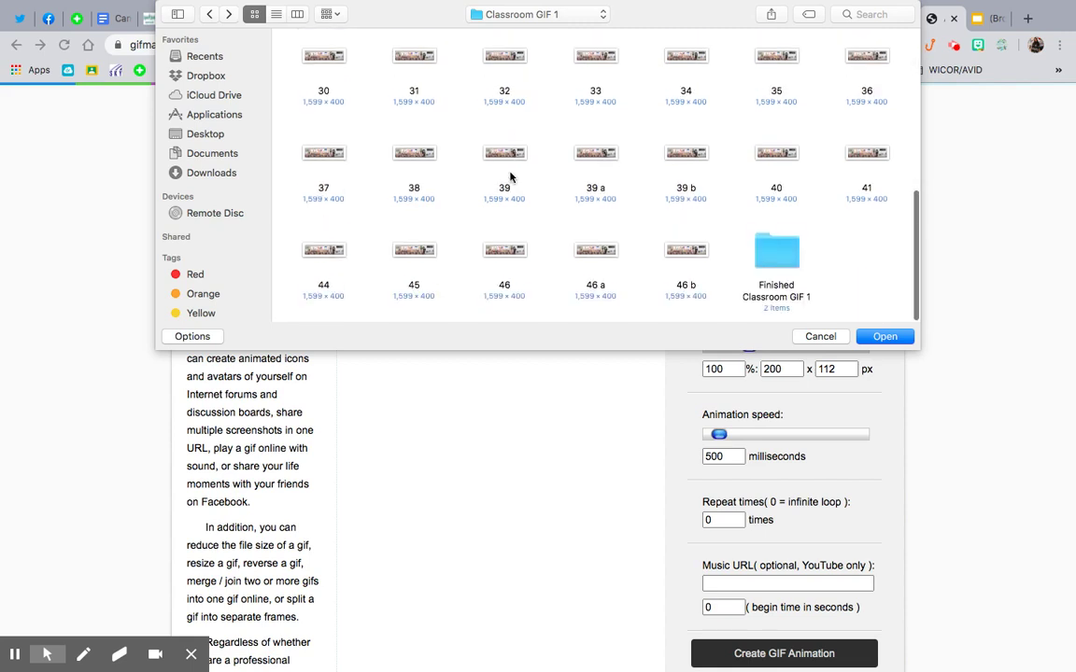
click(696, 247)
scroll(633, 165, up, 8)
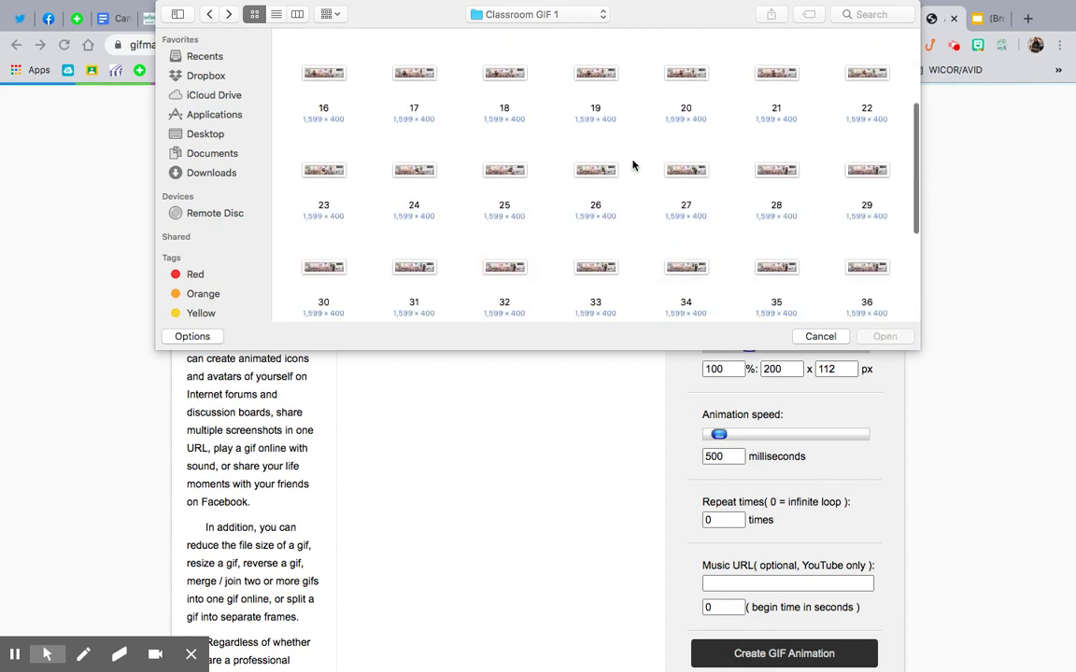
click(324, 67)
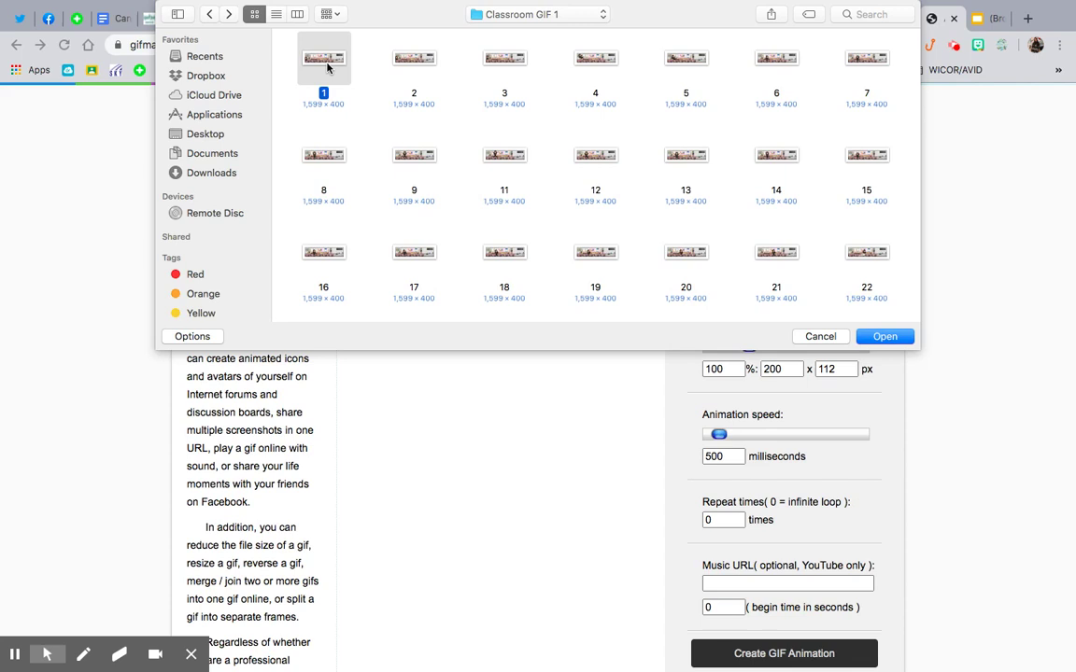
scroll(492, 146, down, 8)
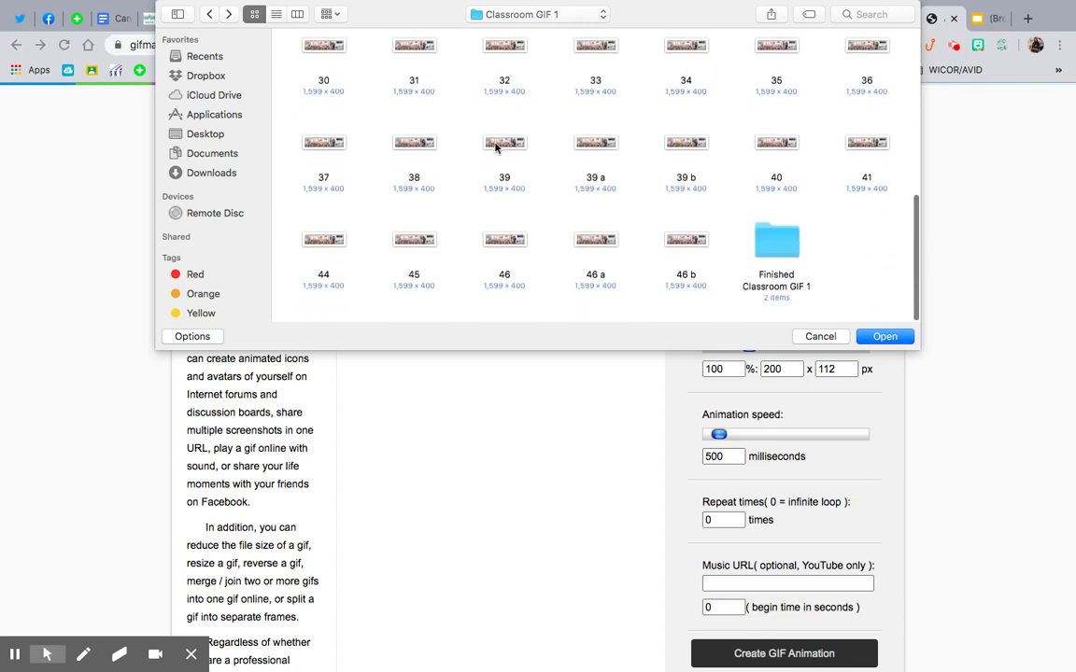
click(679, 251)
key(1)
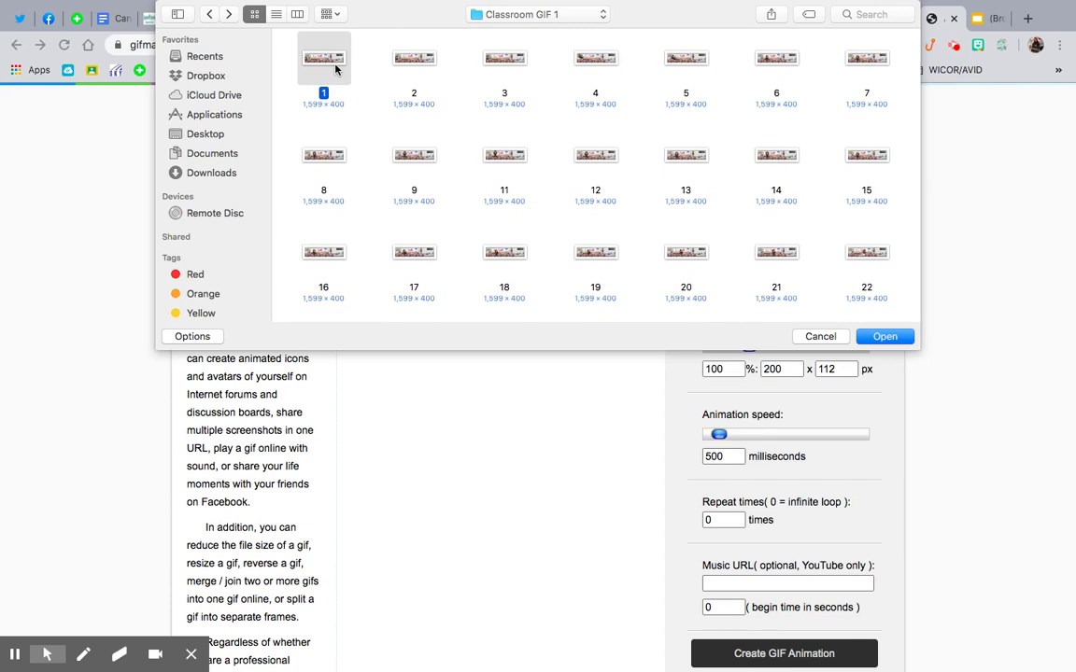
scroll(411, 113, down, 8)
click(687, 252)
- Select every frame image in the Classroom GIF 1 folder with Cmd+A
right_click(698, 258)
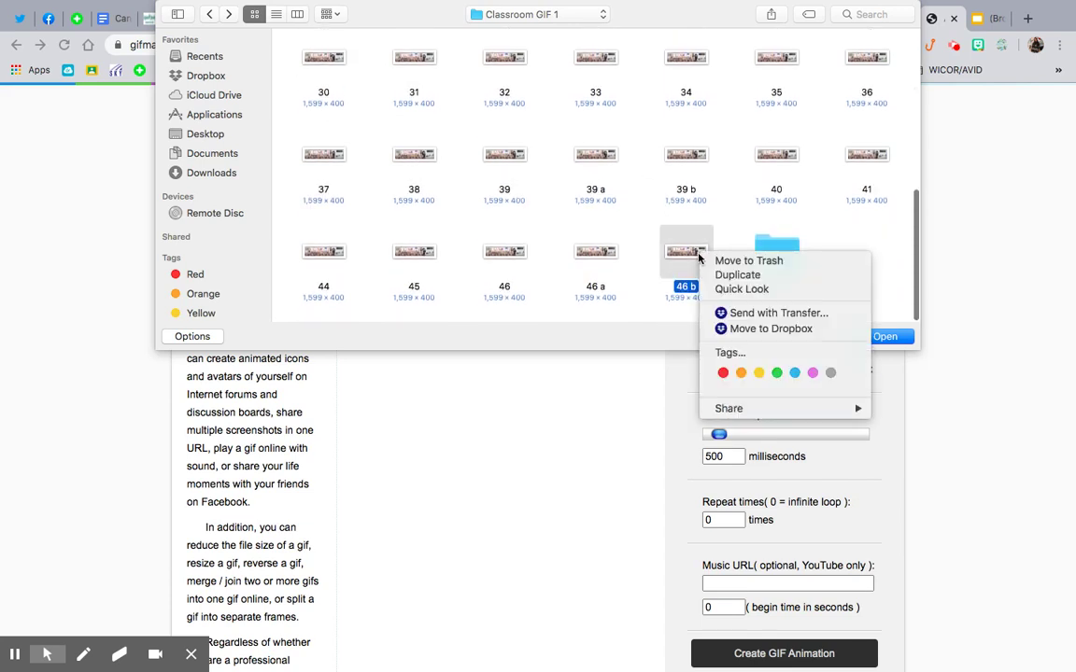
click(569, 150)
scroll(569, 149, up, 8)
key(1)
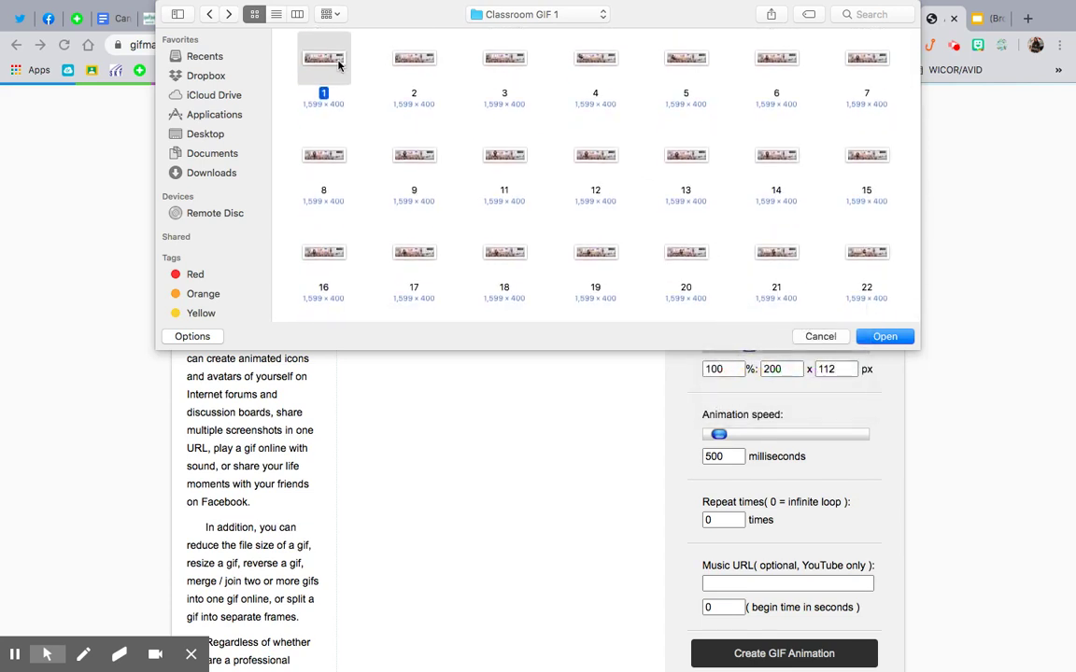
key(super+a)
scroll(607, 204, down, 8)
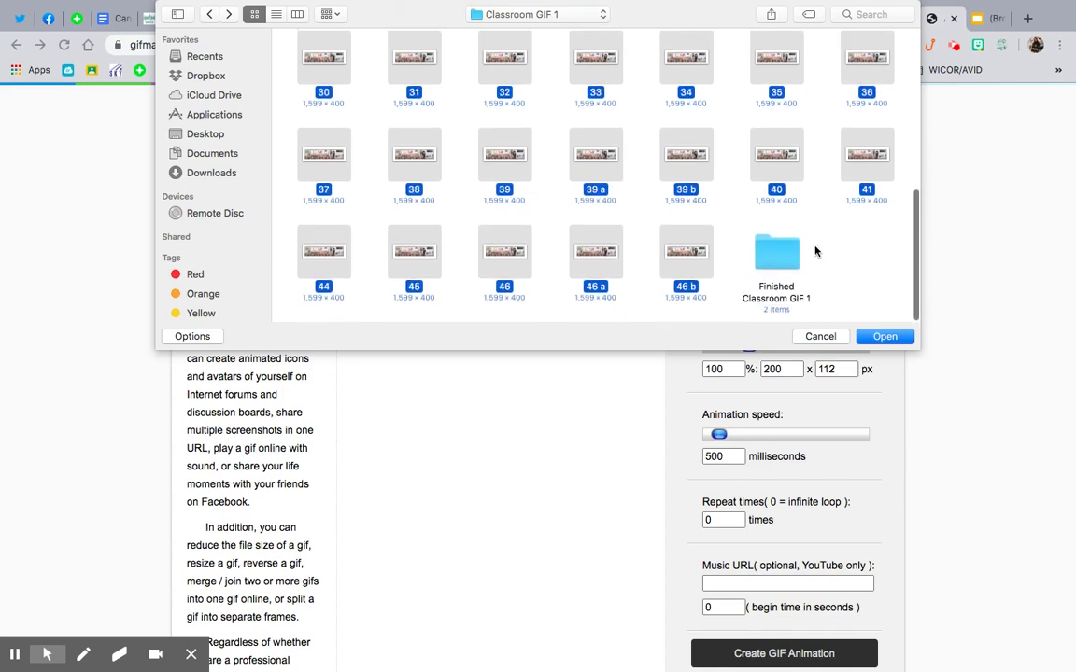
- Upload the 47 selected frames and select the 500 ms animation speed value
click(878, 337)
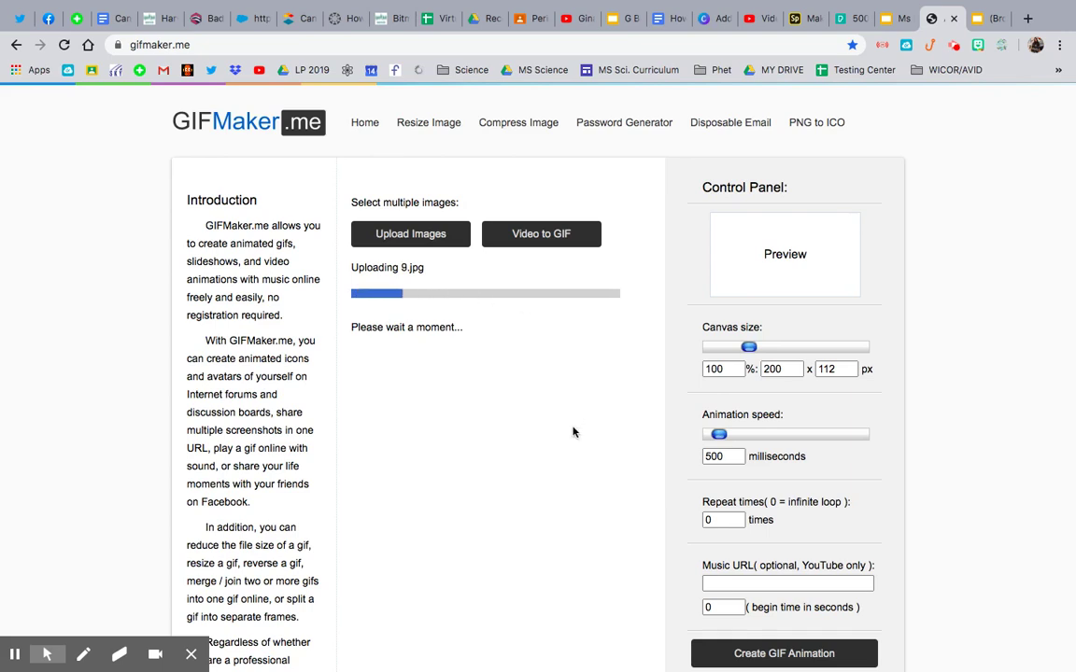
scroll(572, 432, down, 3)
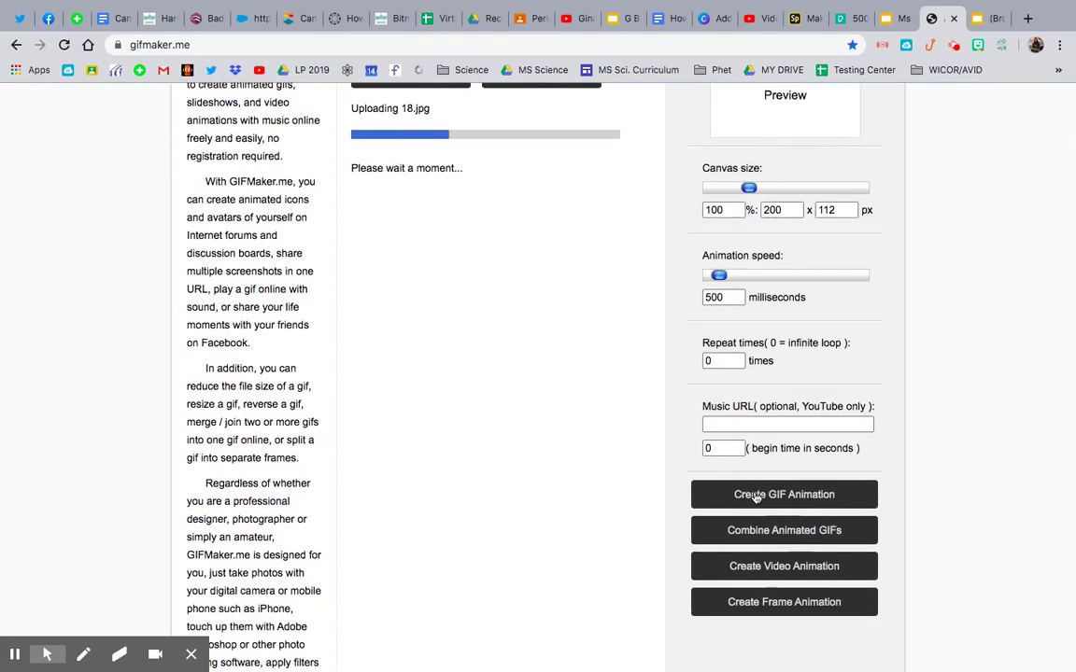
scroll(756, 496, down, 2)
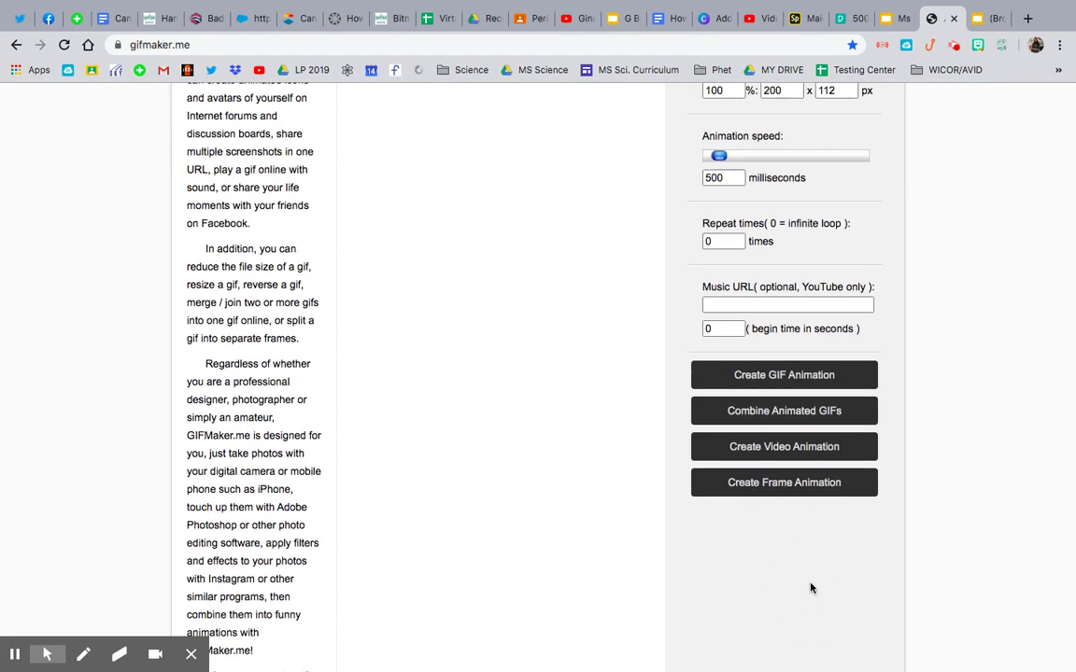
scroll(811, 588, up, 5)
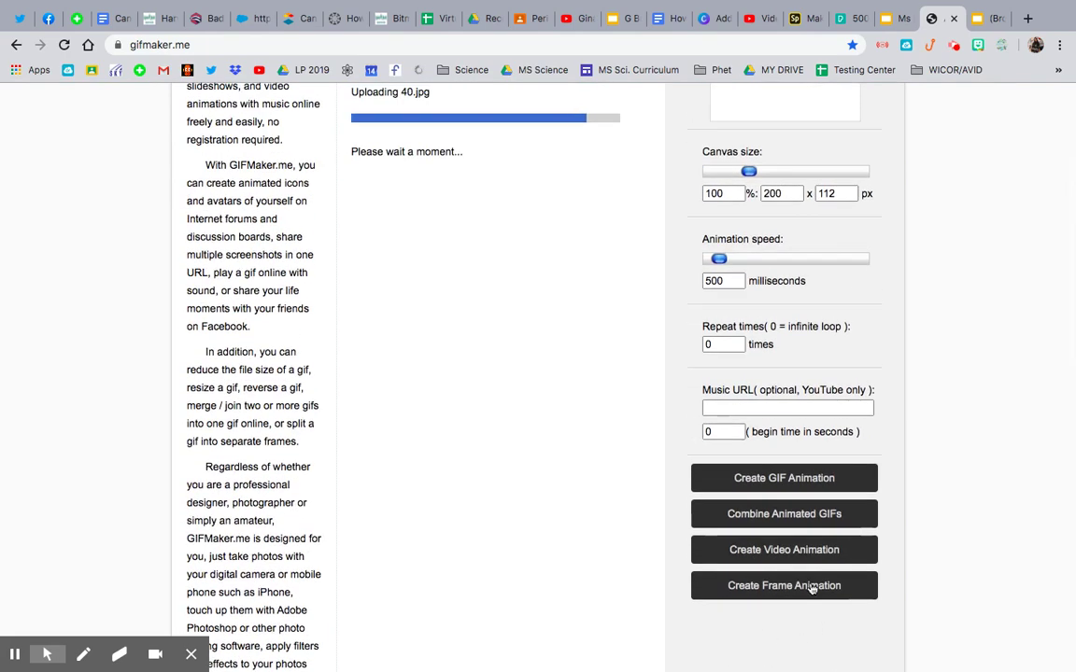
double_click(726, 456)
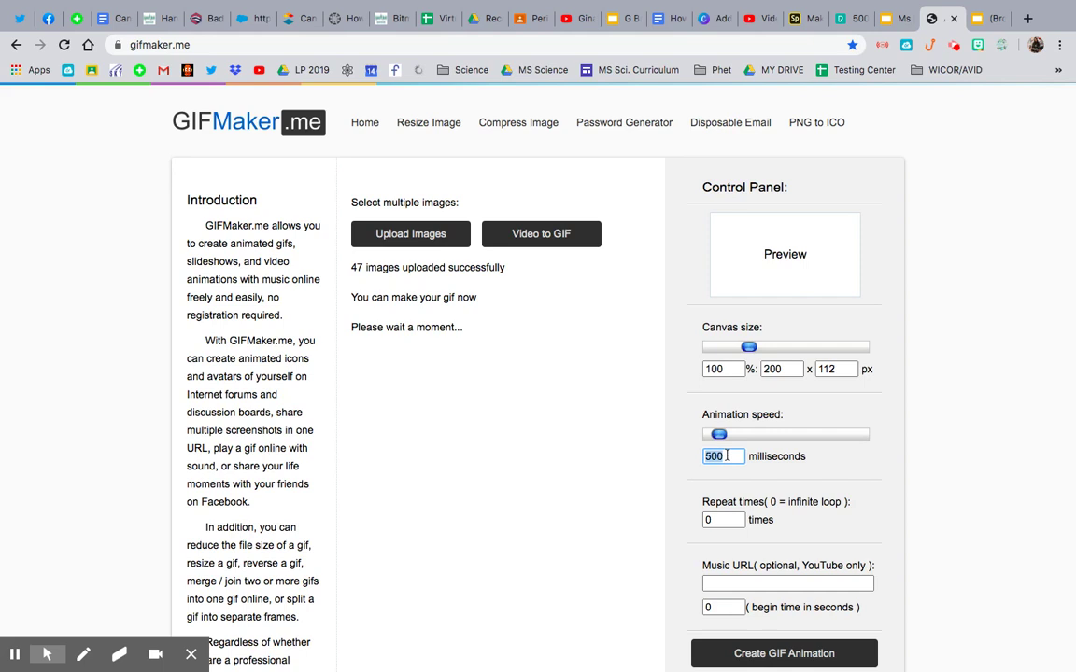
- Try animation speeds of 200, 500 and 1000 ms, settling on 200 milliseconds
text(200)
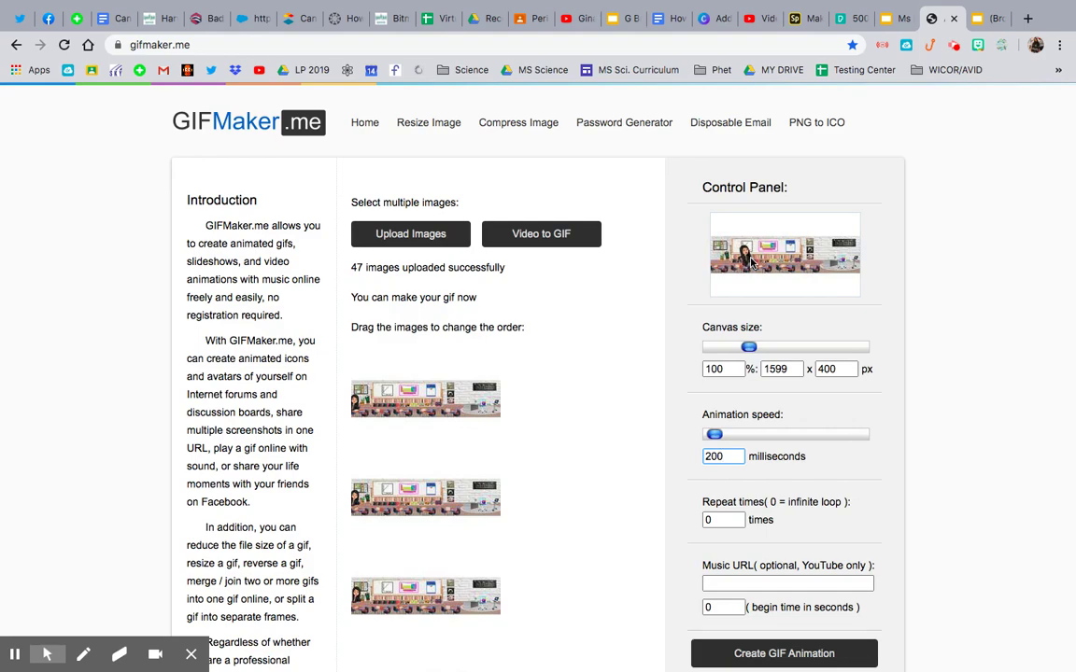
double_click(727, 454)
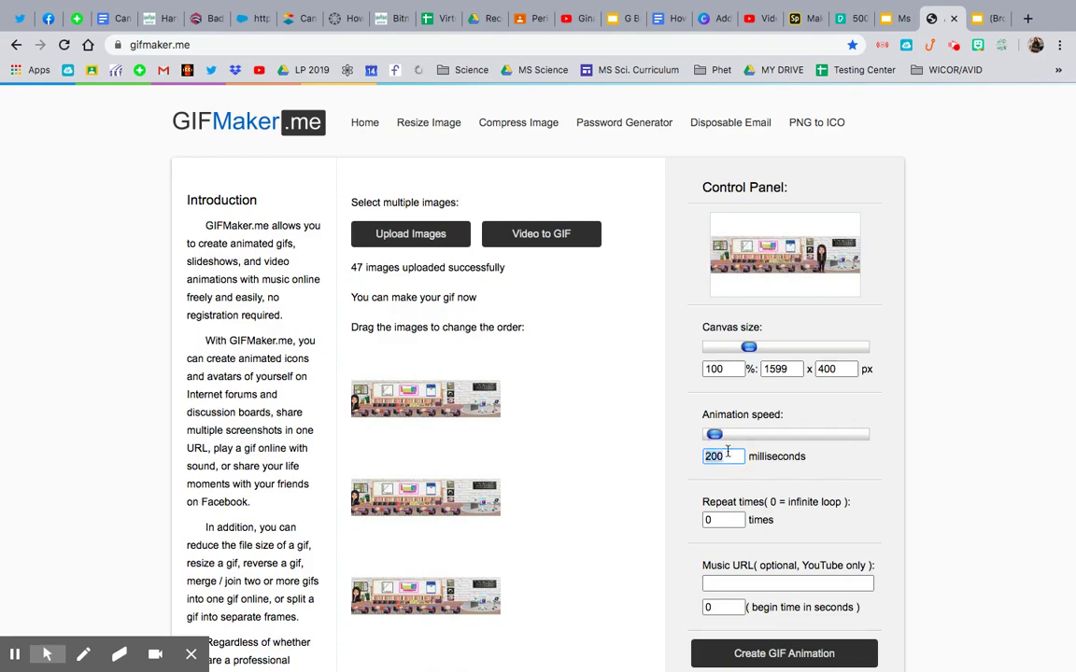
text(500)
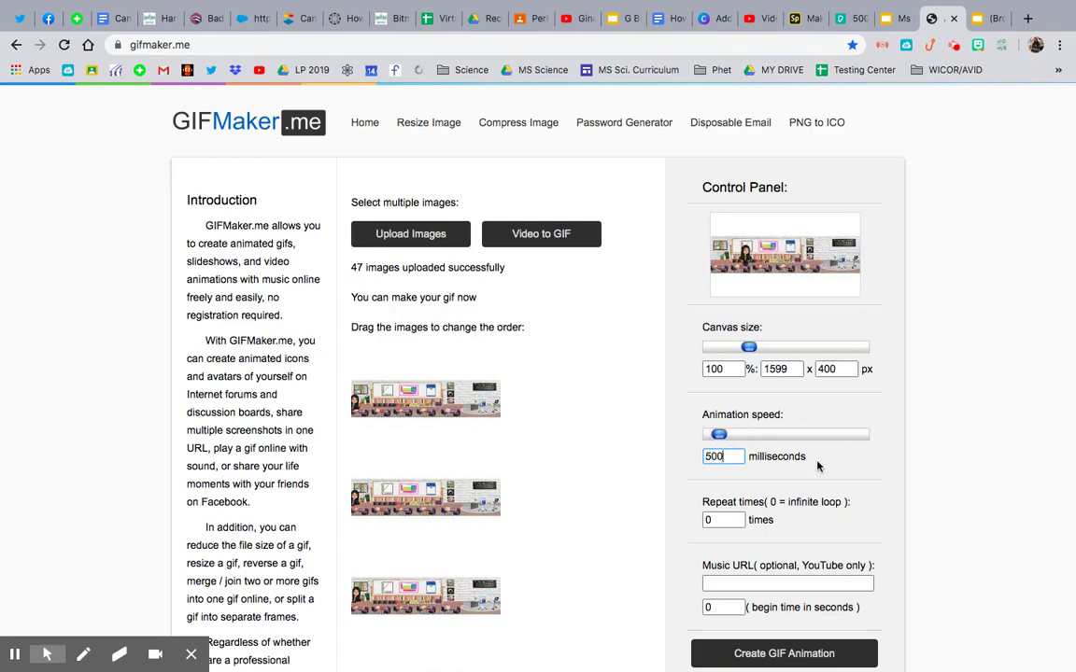
double_click(726, 457)
text(1)
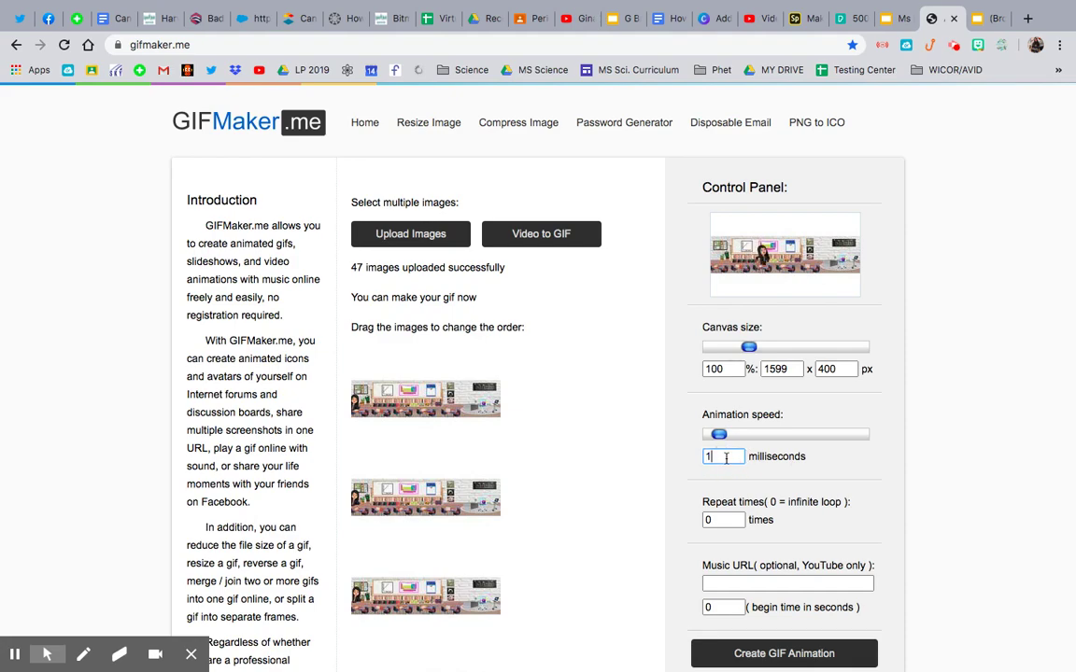
text(000)
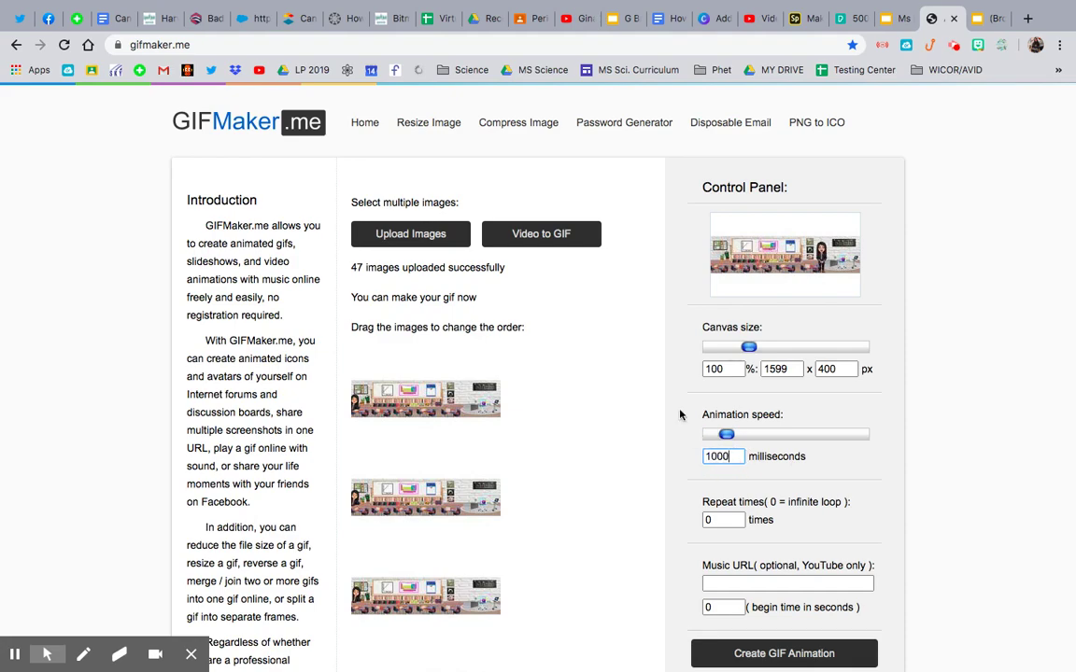
double_click(720, 456)
text(200)
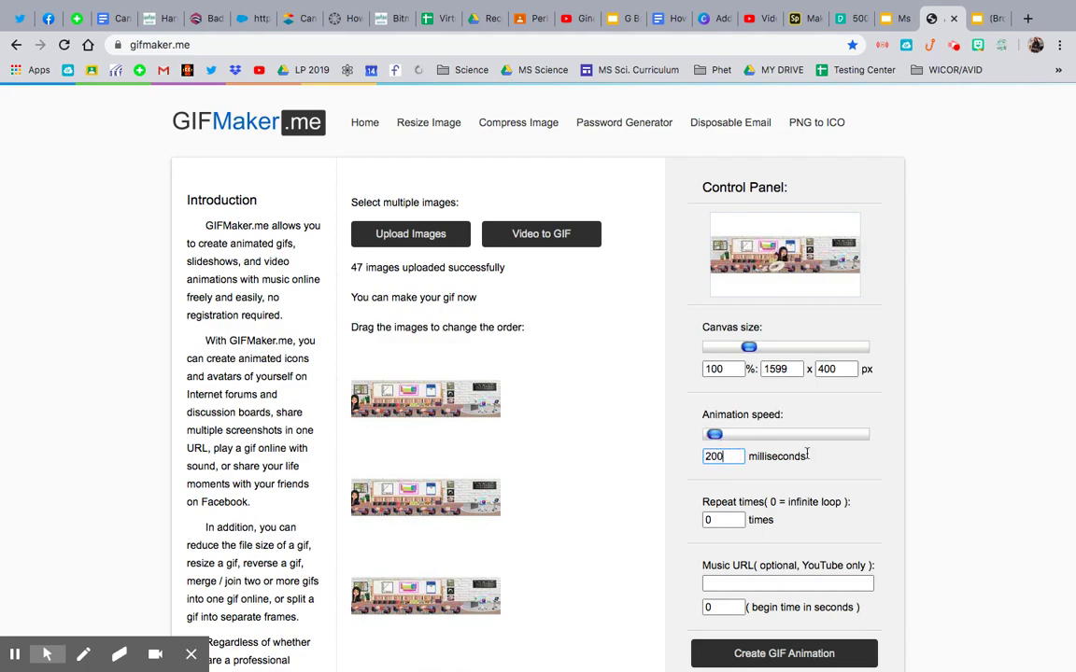
- Generate the GIF animation, then switch to the Finder desktop
scroll(775, 438, down, 3)
click(801, 528)
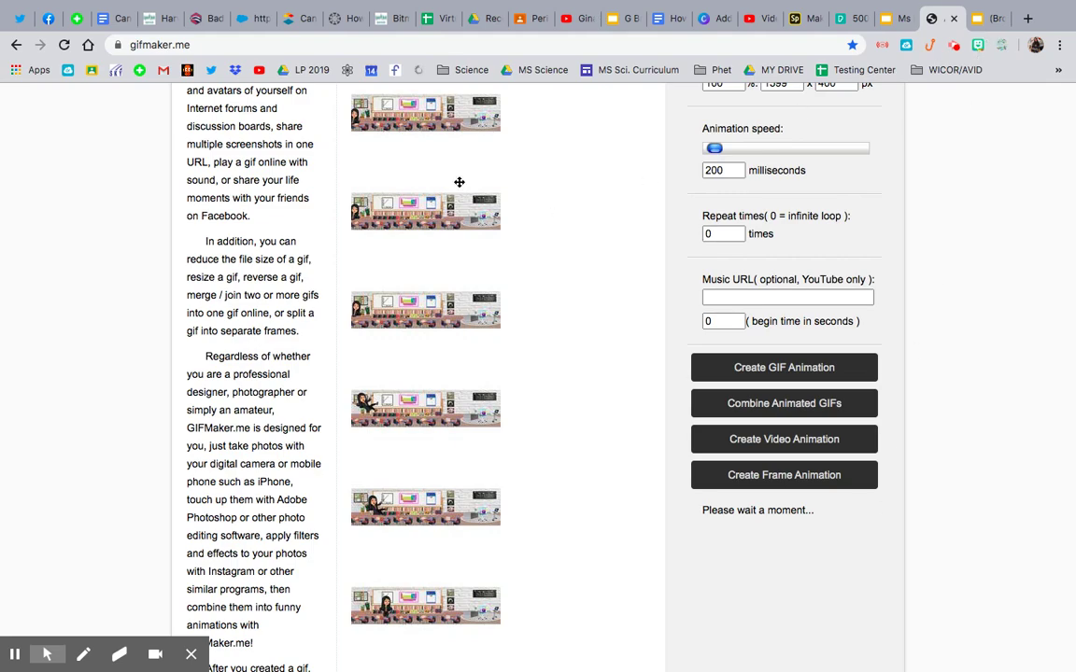
key(ctrl+Left)
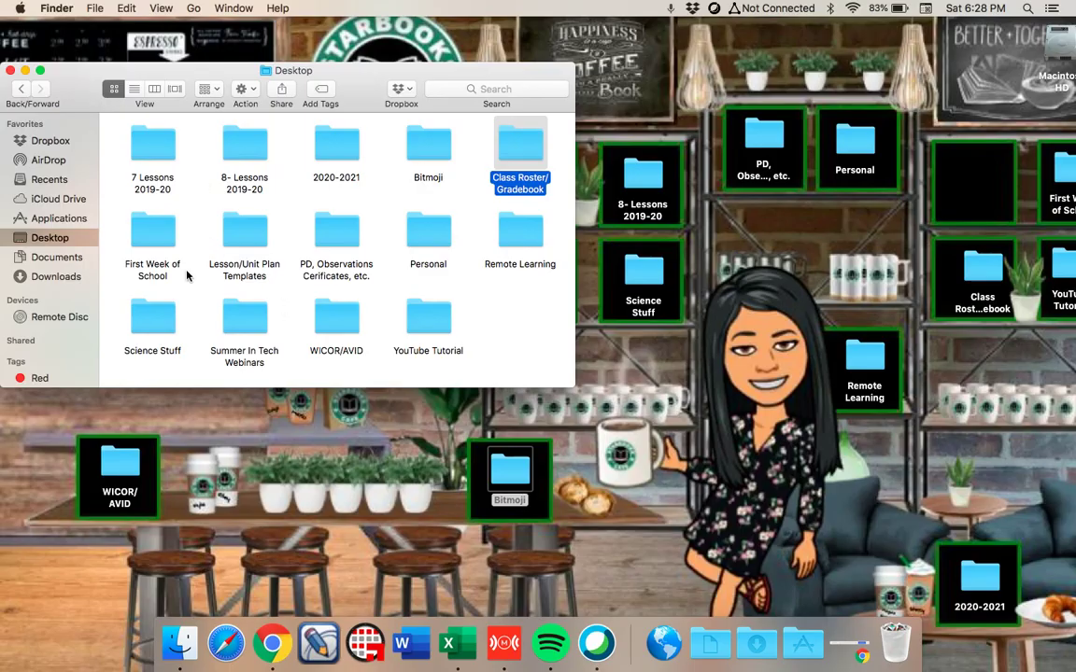
- In Finder, open Bitmoji > Slideshow pics, backing out of the Bitmojis subfolder
double_click(428, 154)
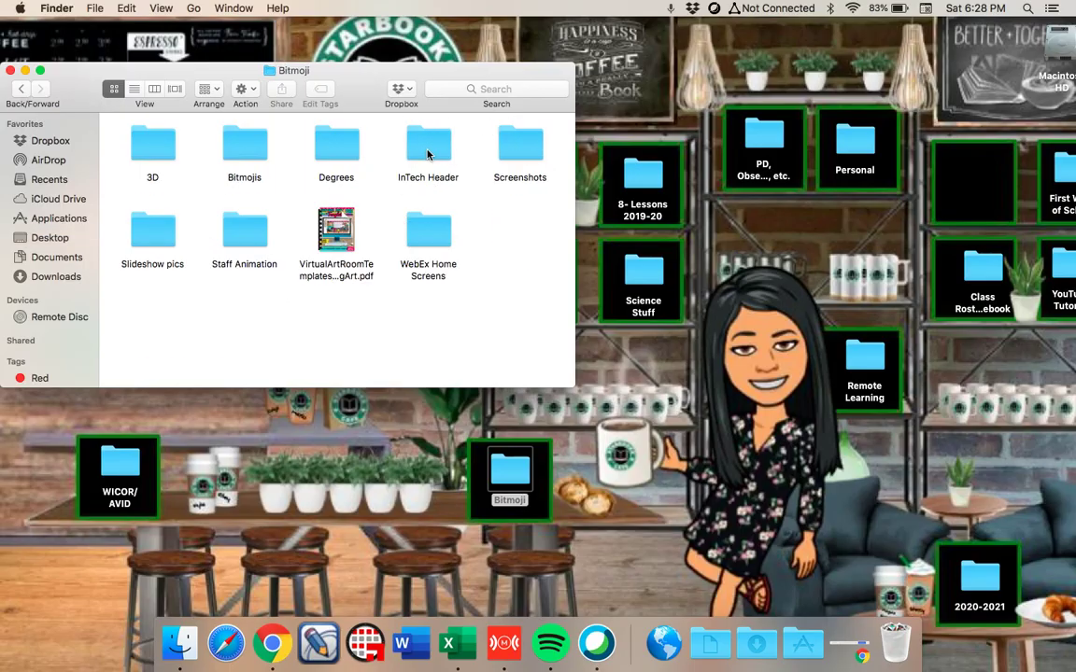
double_click(245, 150)
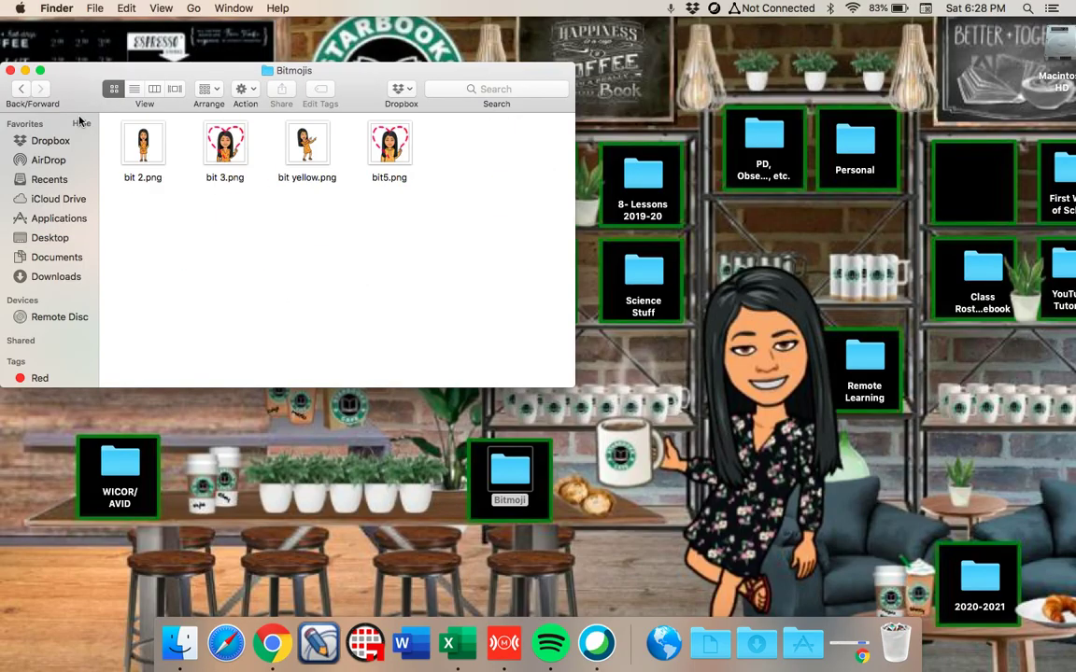
click(22, 88)
click(23, 90)
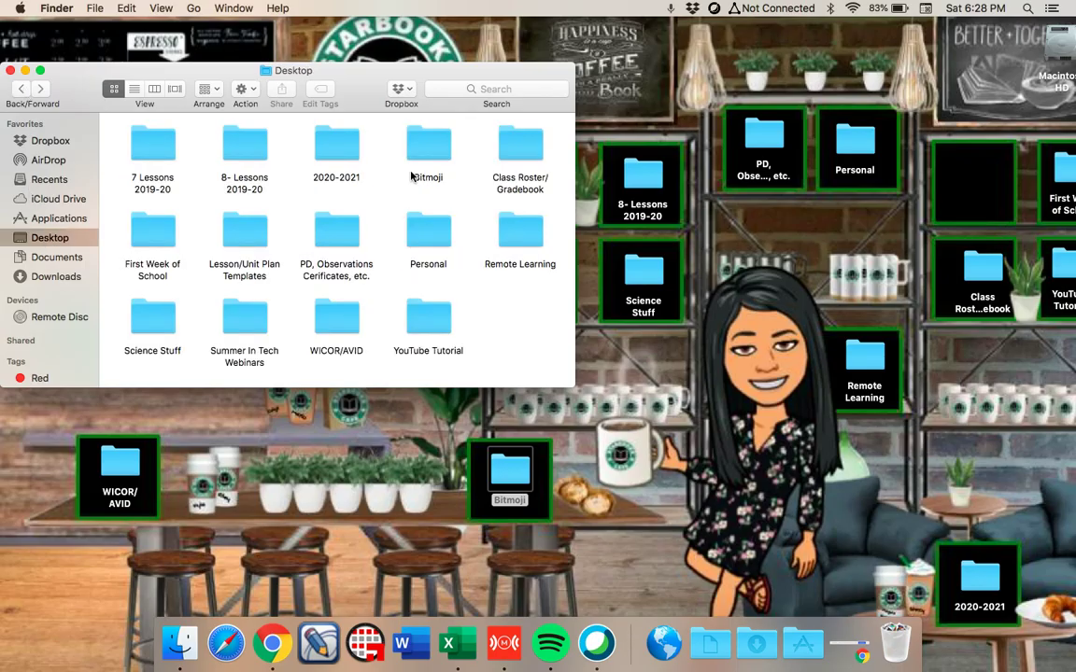
double_click(440, 145)
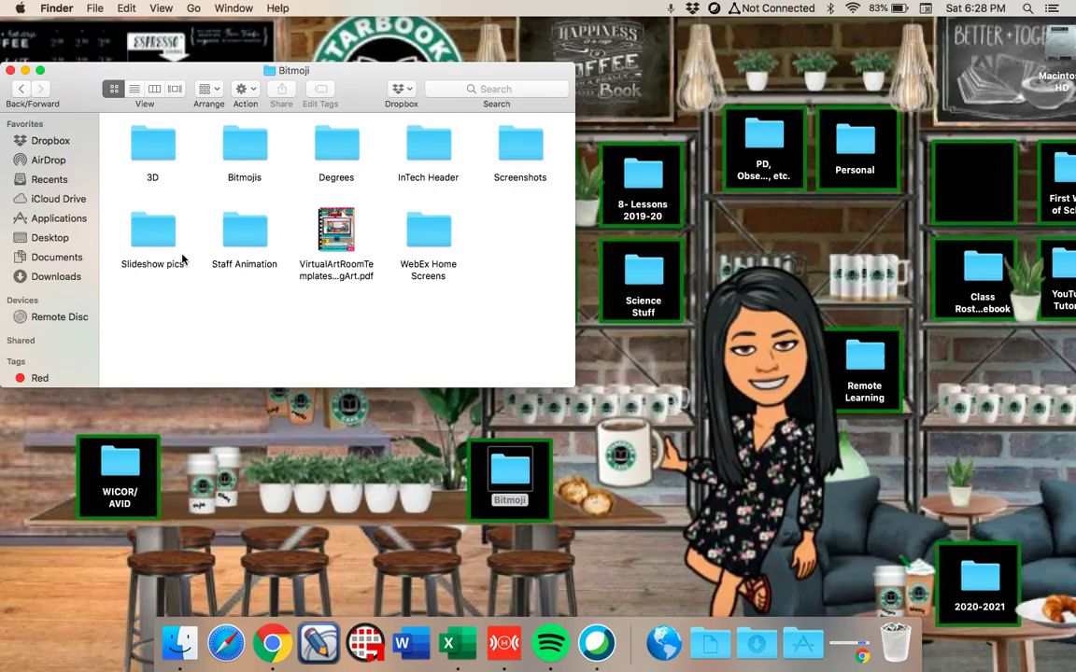
double_click(154, 224)
- Open GIF > Living Room GIF 1 > Finished GIF Living Room 1 to show its mp4 and gif
scroll(234, 231, down, 10)
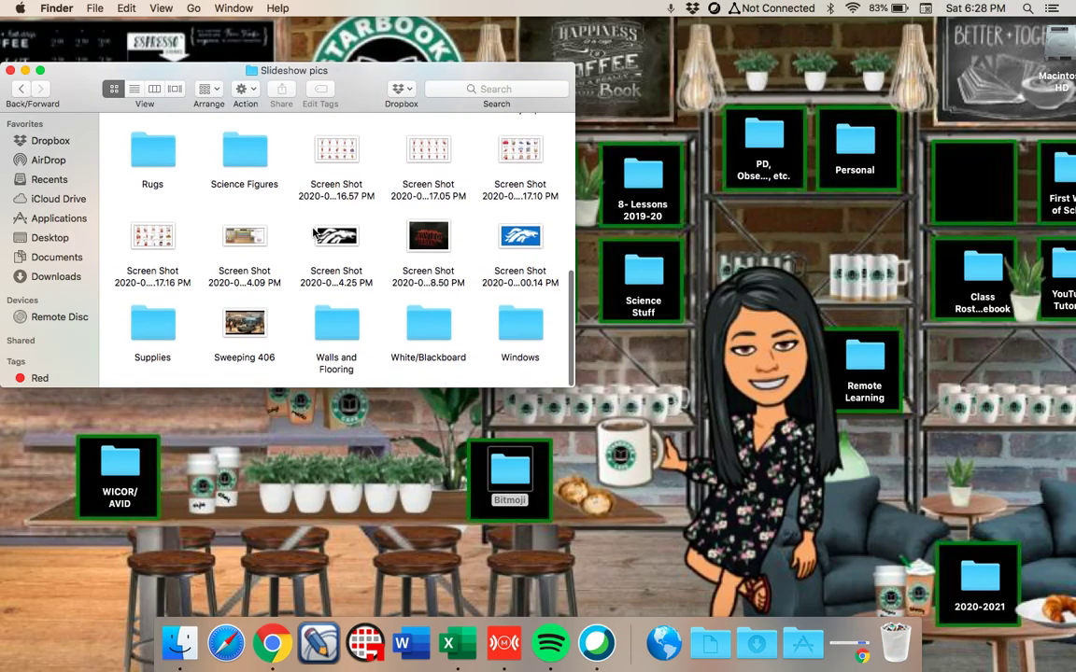
scroll(299, 233, up, 3)
scroll(315, 234, up, 4)
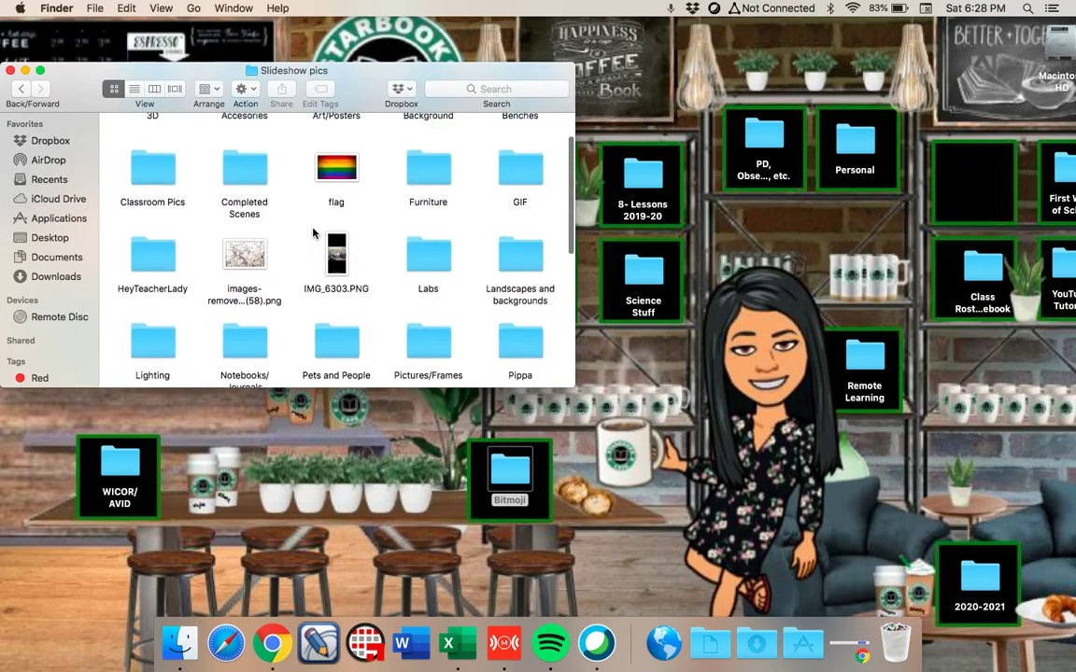
click(526, 192)
double_click(526, 192)
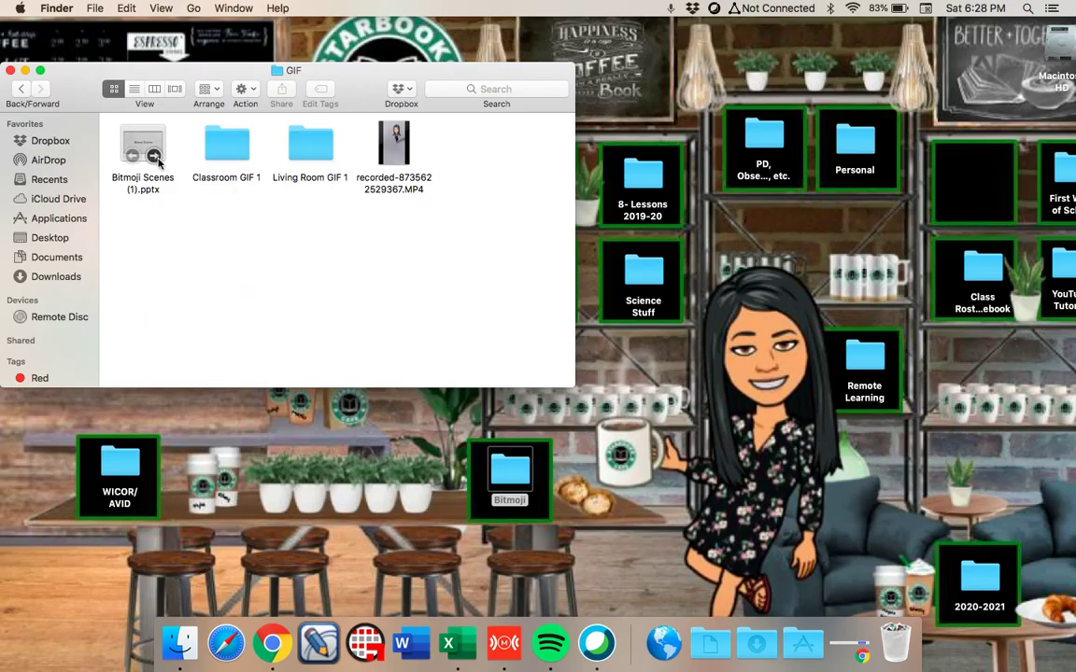
double_click(305, 153)
scroll(336, 283, down, 10)
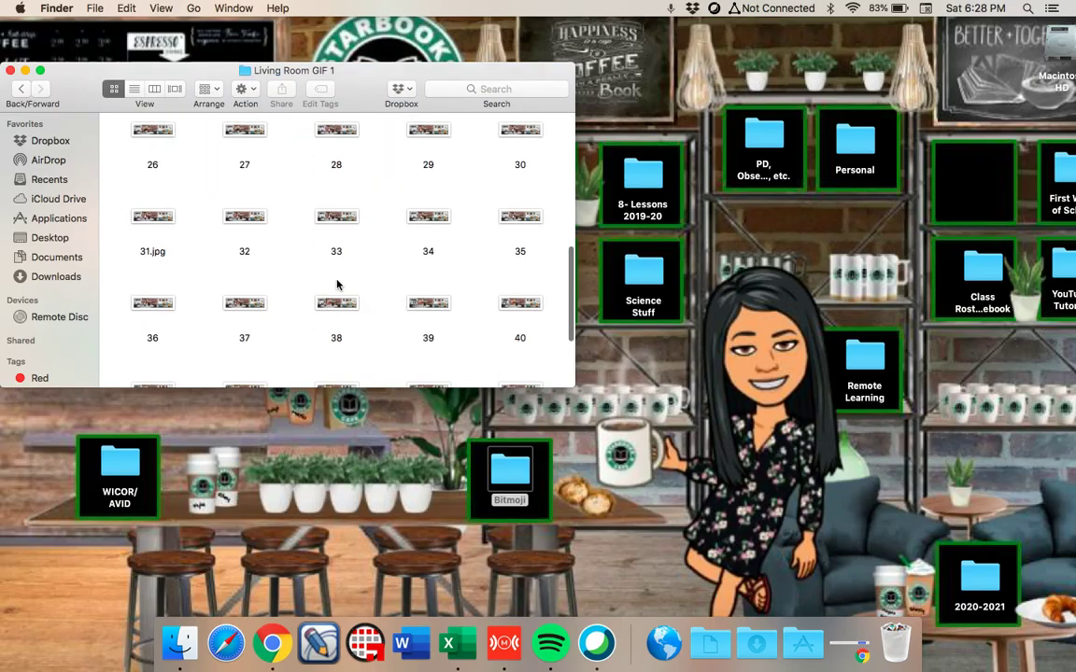
click(516, 344)
double_click(516, 343)
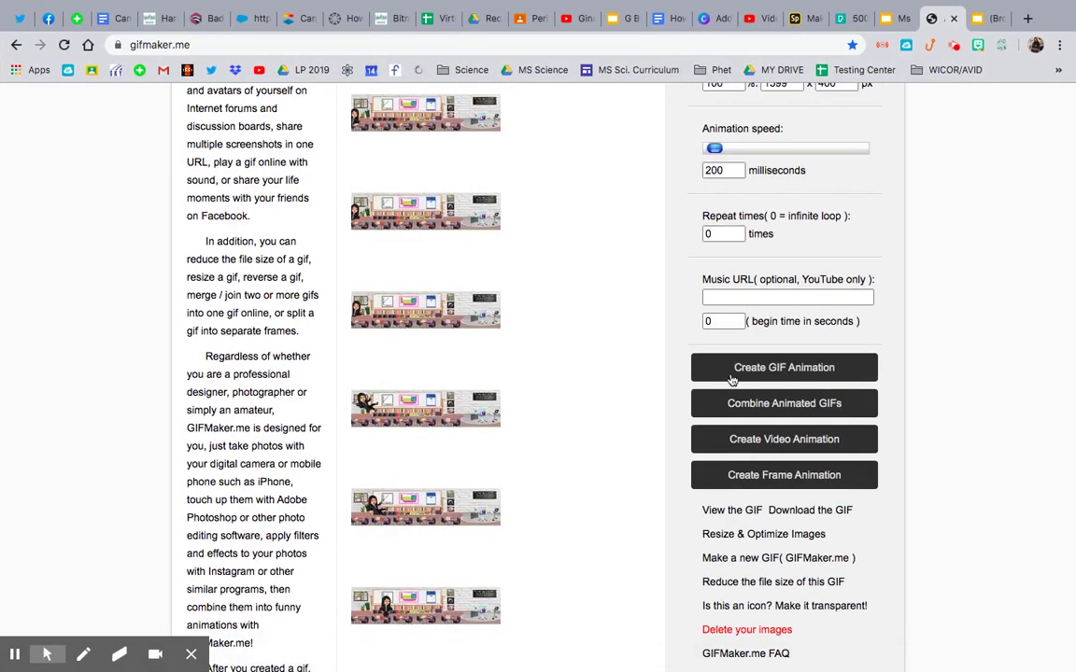
- Convert the uploaded classroom frames into an mp4 video animation
scroll(784, 420, down, 3)
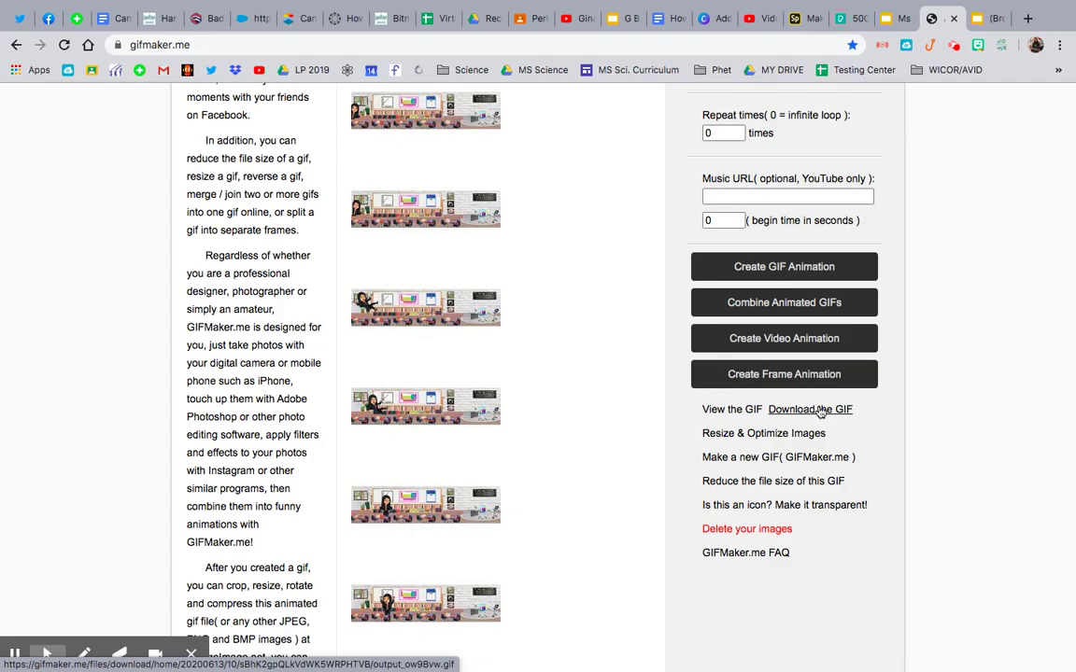
click(809, 343)
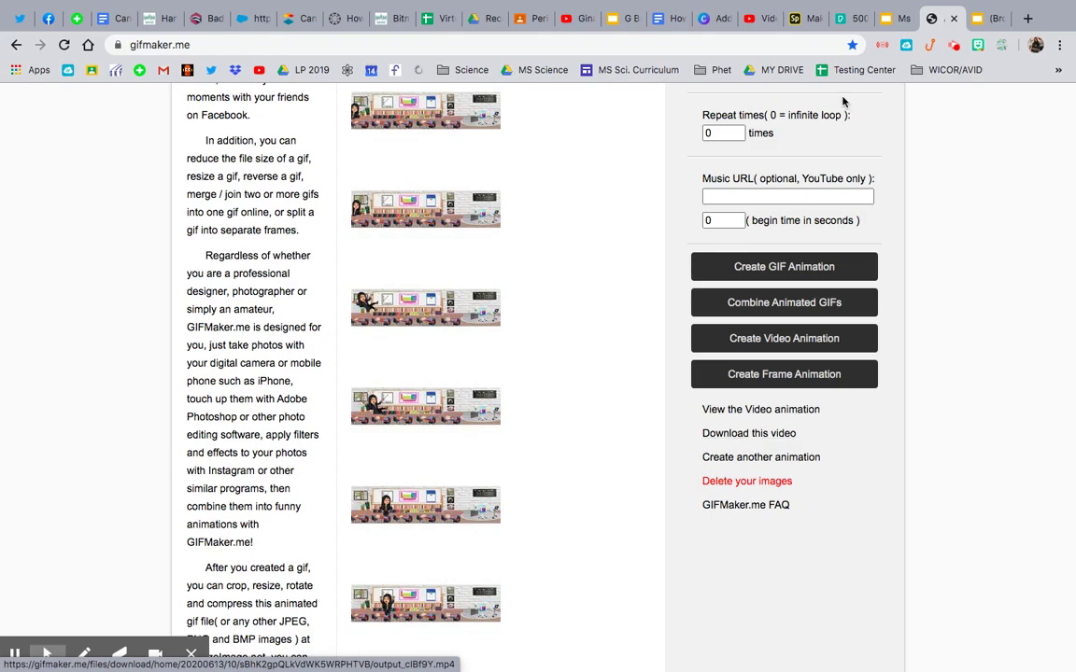
- In the Canvas editor, add a new line below the four link buttons and open the Media insertion options
click(390, 18)
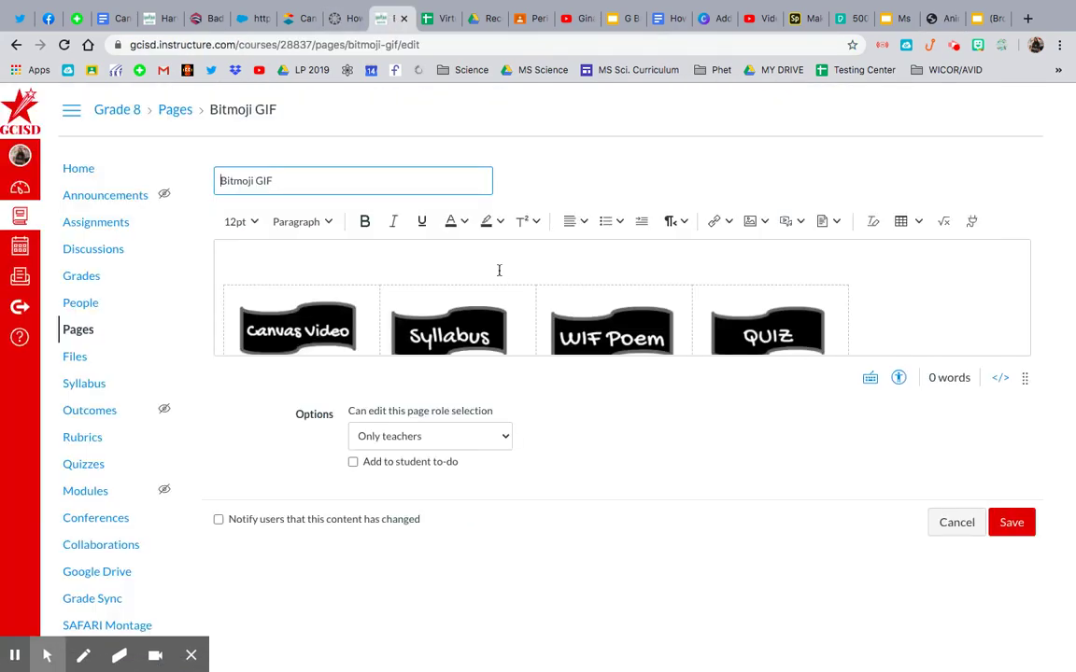
scroll(558, 293, down, 2)
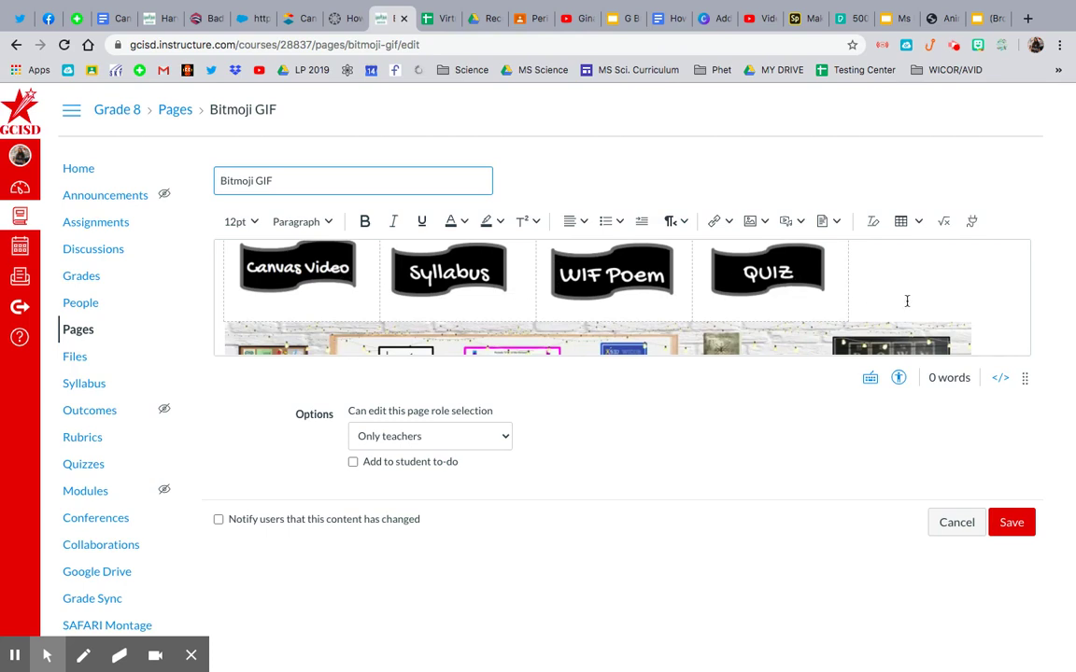
scroll(906, 301, down, 5)
click(906, 305)
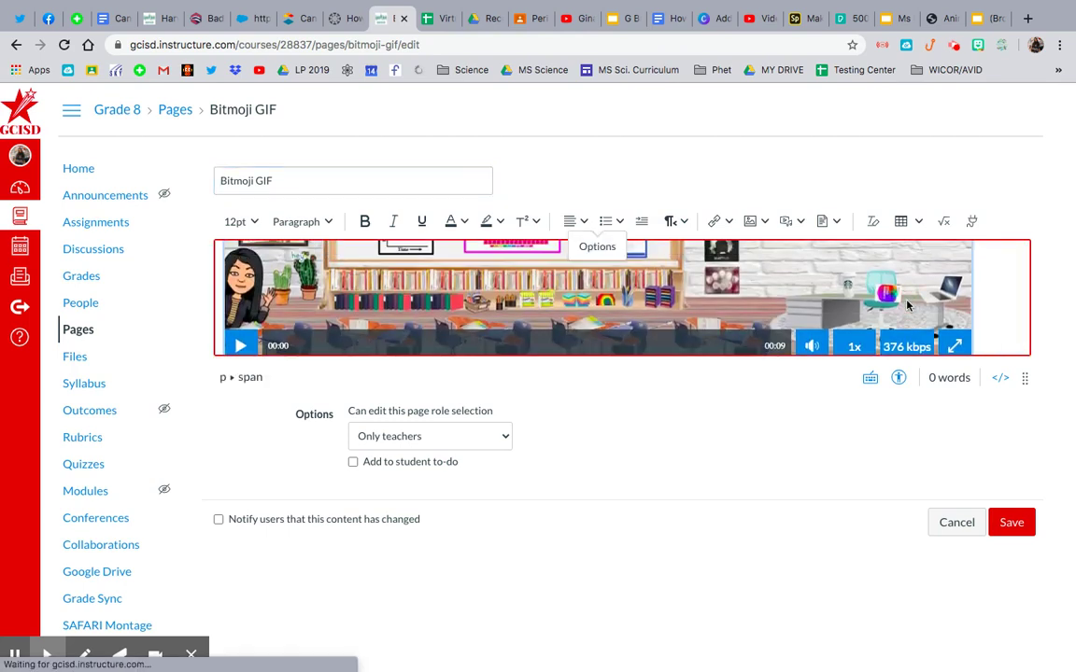
scroll(869, 305, up, 5)
scroll(897, 294, down, 1)
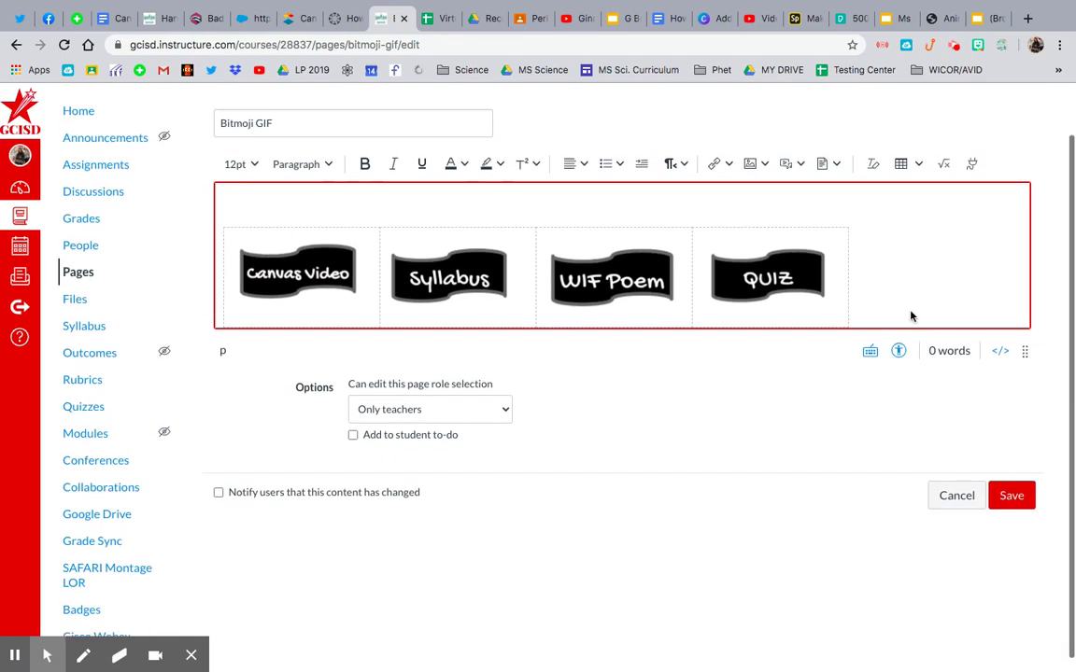
key(Return)
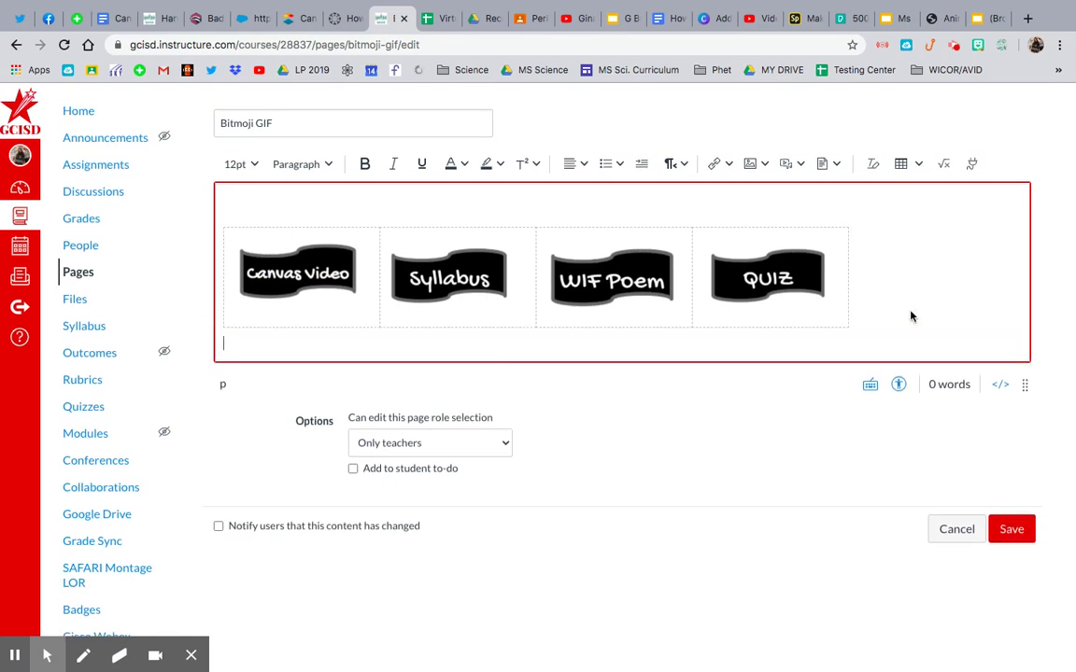
click(798, 165)
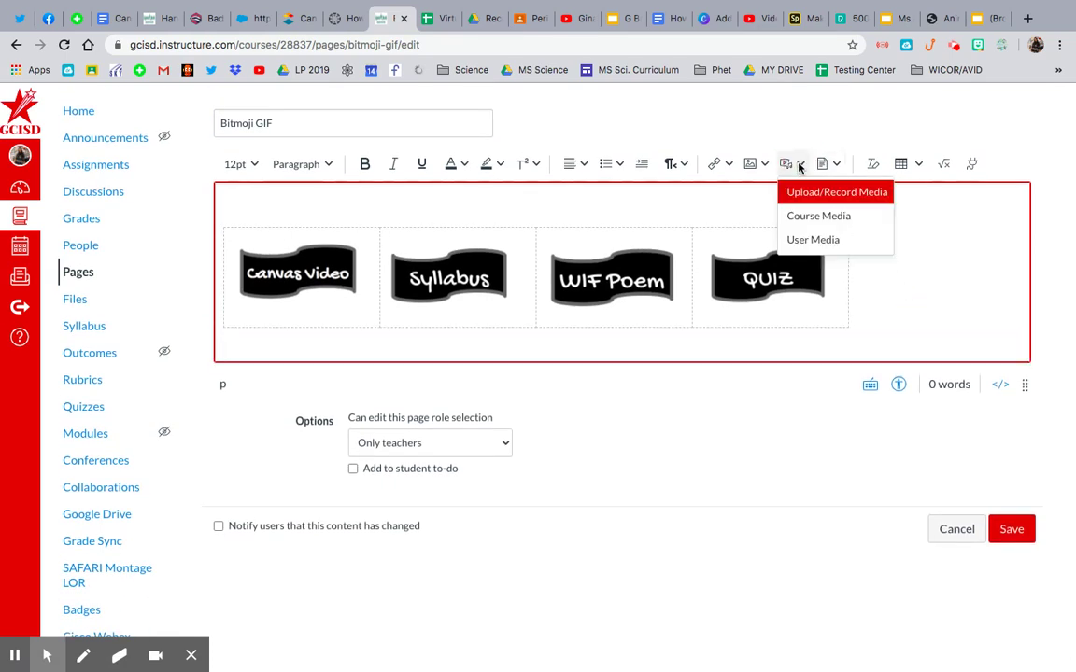
- Pick output_xGDq4X.mp4 from the Finished Classroom GIF 1 folder in the Upload Media dialog
click(811, 192)
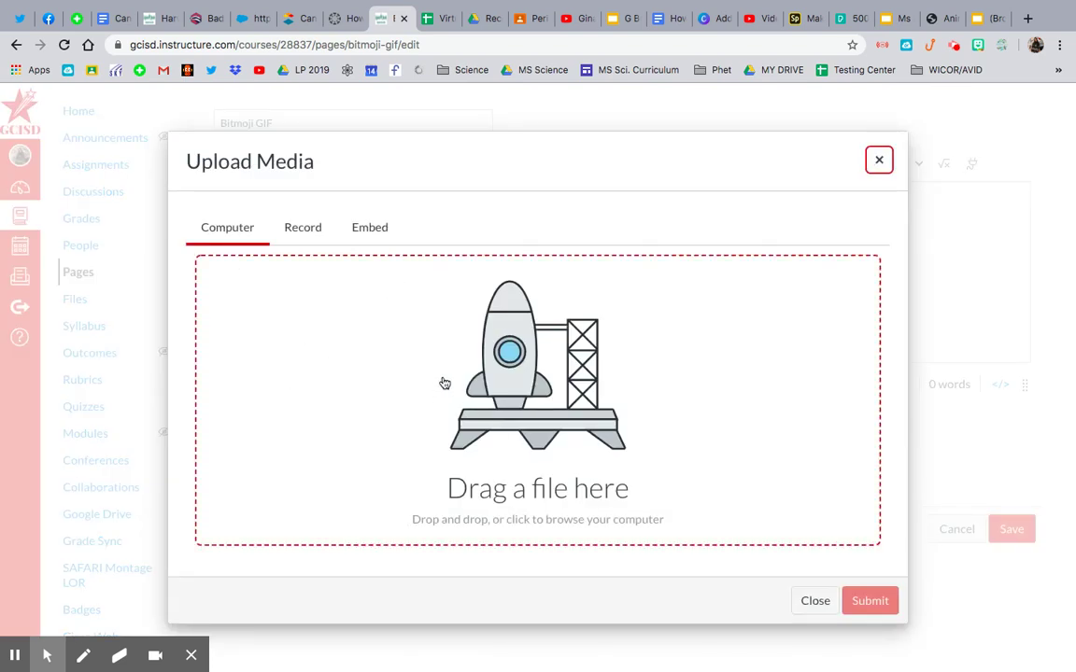
click(521, 460)
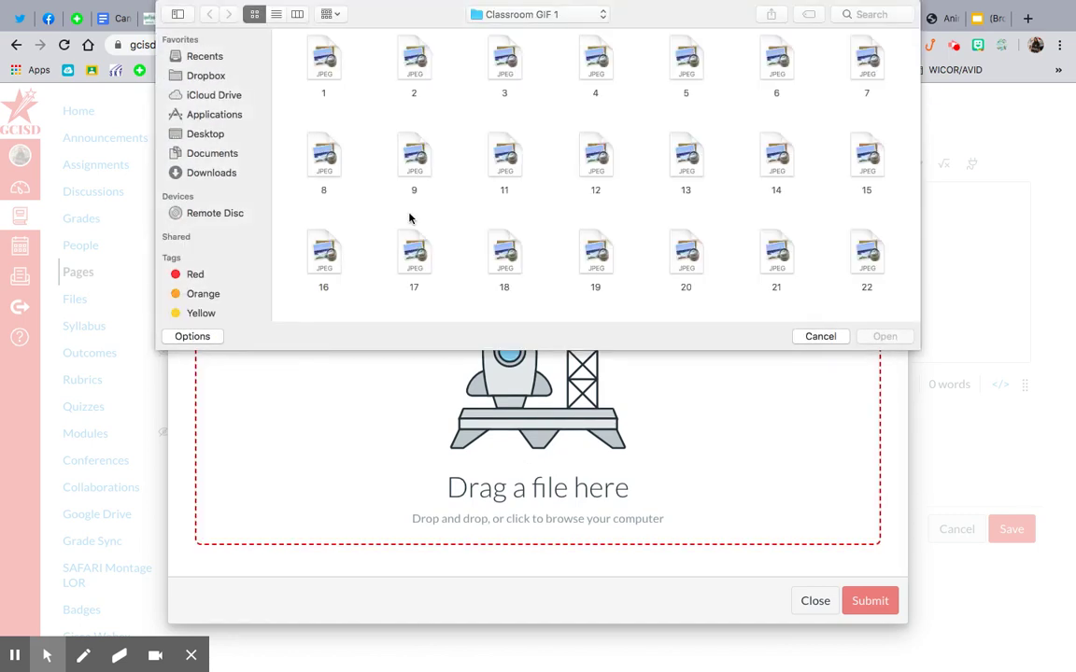
scroll(630, 205, down, 5)
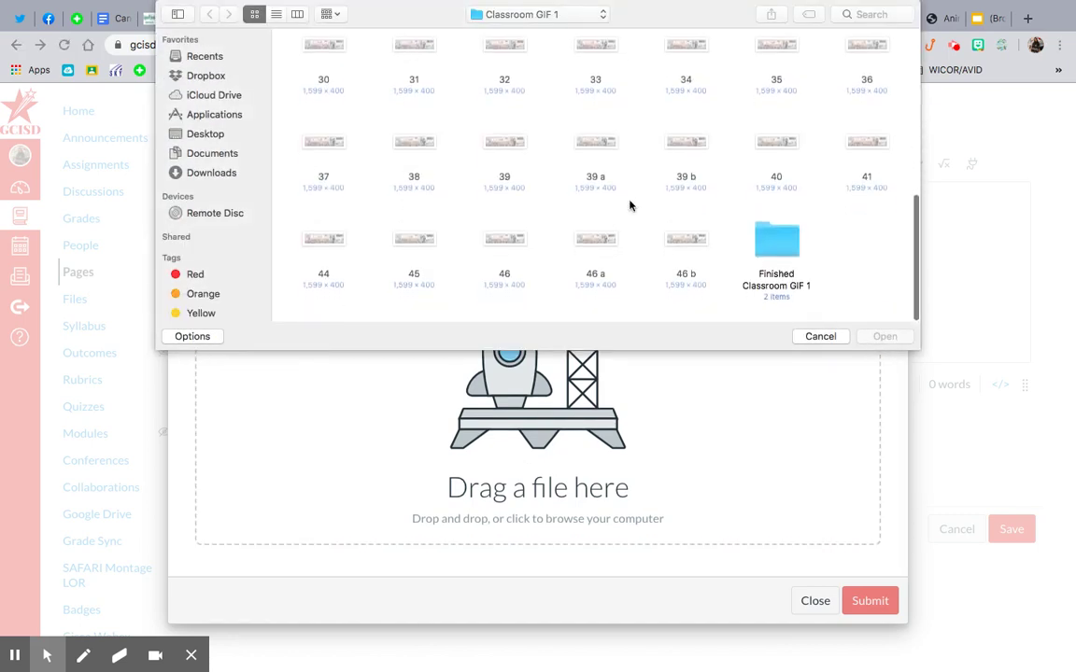
click(779, 253)
double_click(780, 253)
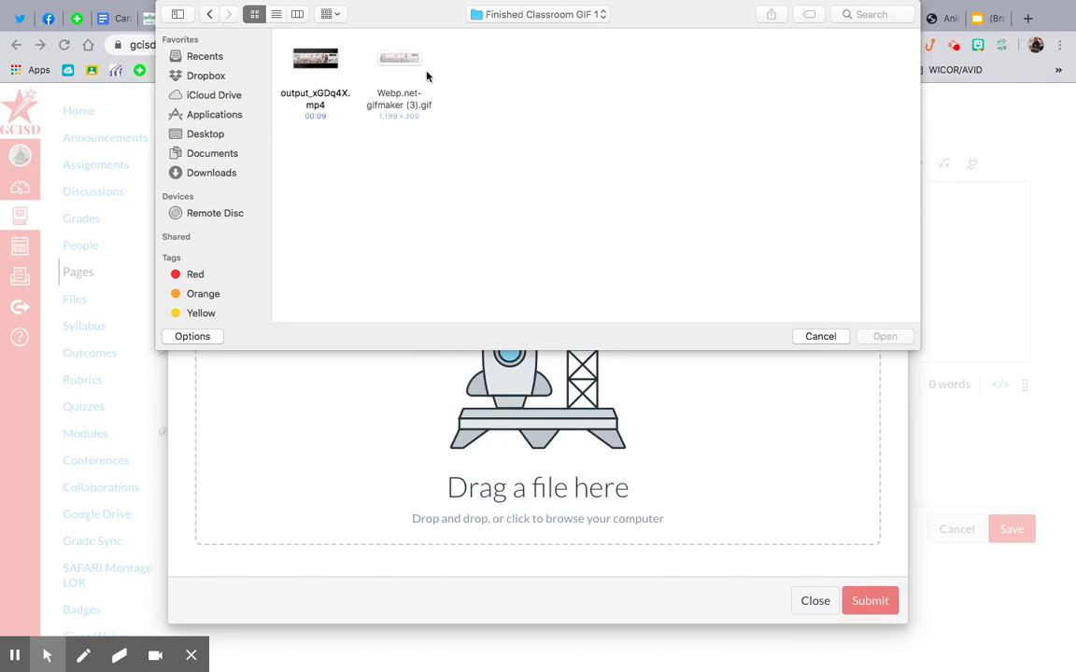
double_click(308, 58)
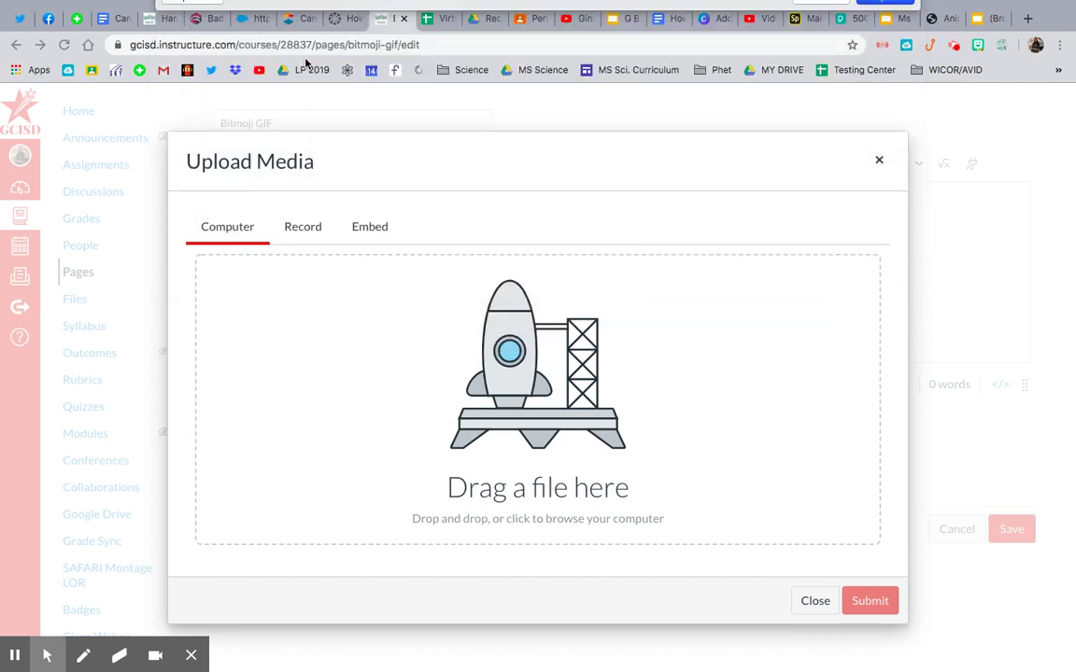
- Insert output_xGDq4X.mp4 and set its Video Options size to Extra Large (640 x 160px)
click(870, 529)
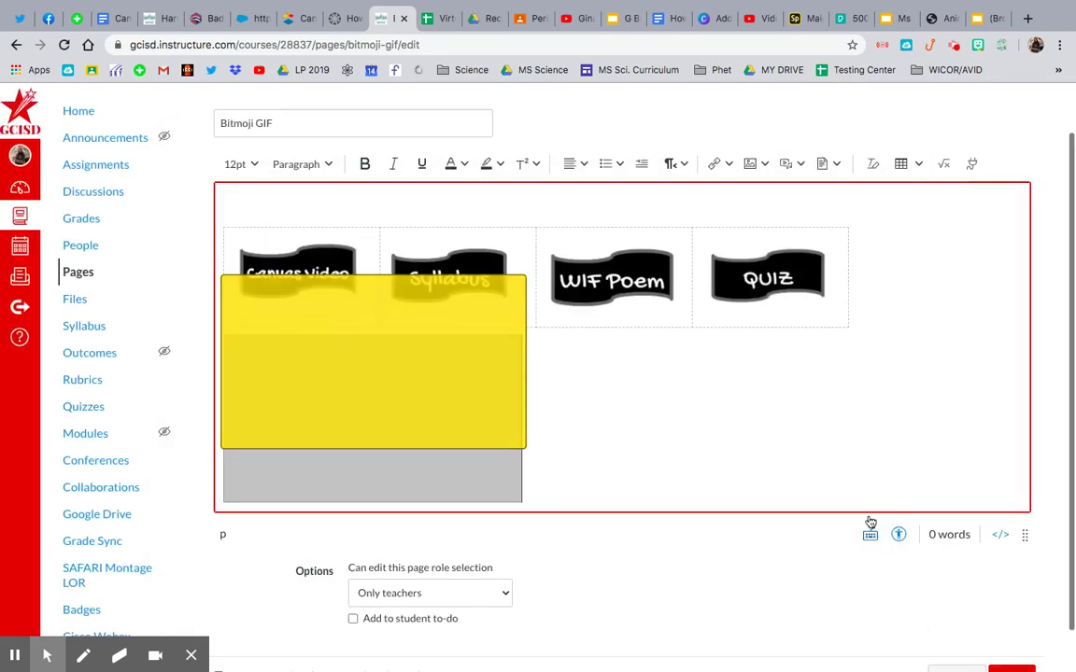
scroll(564, 379, down, 1)
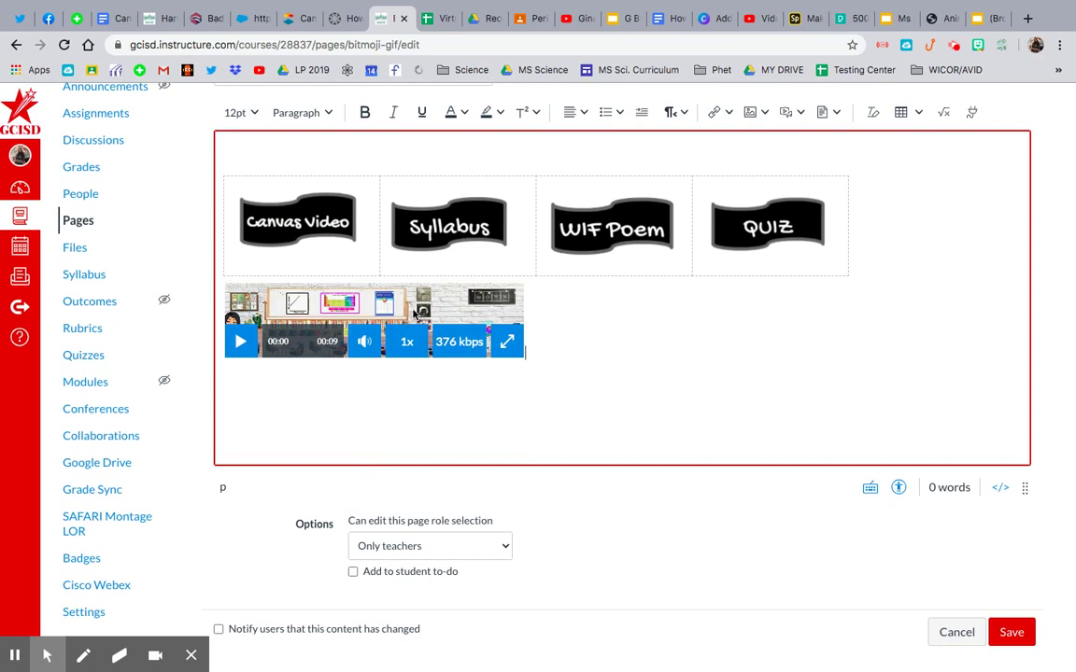
click(371, 286)
click(373, 260)
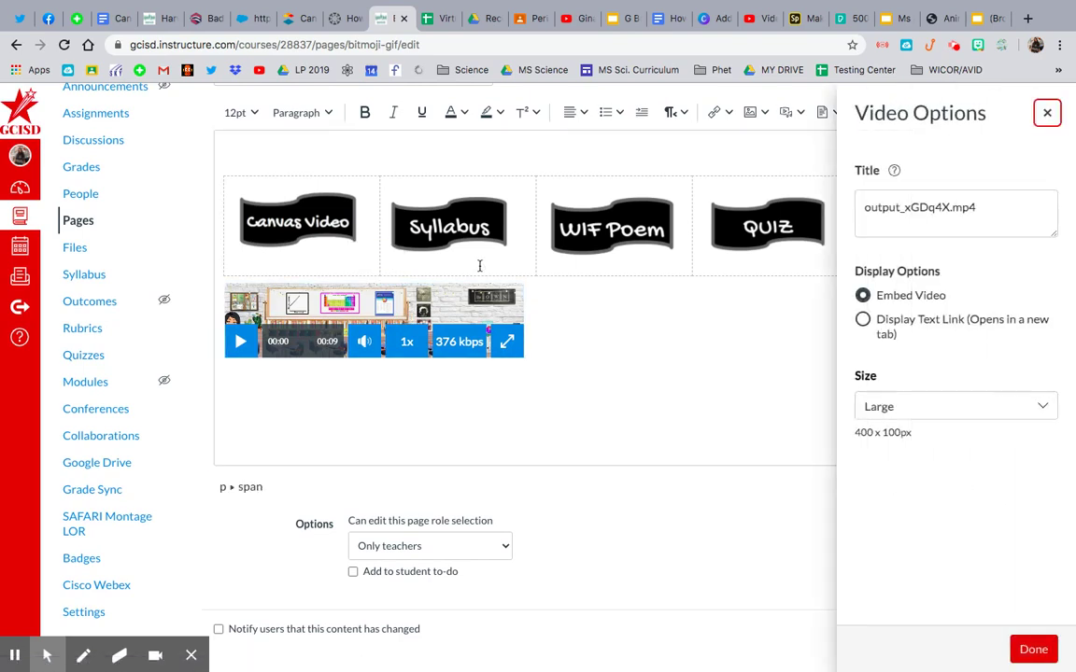
click(916, 415)
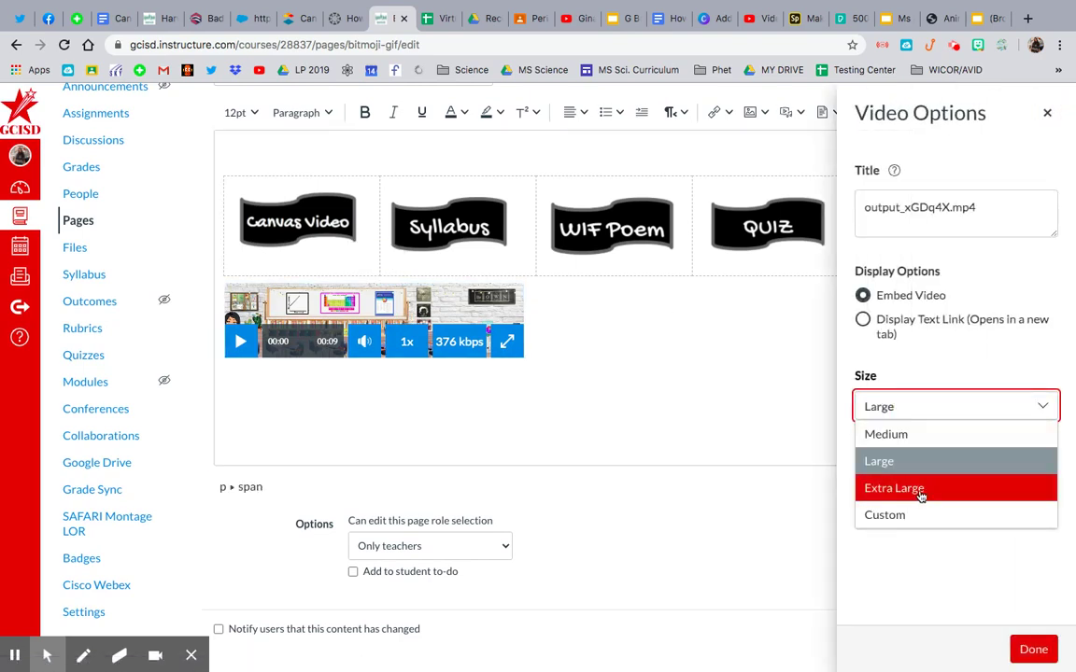
click(920, 488)
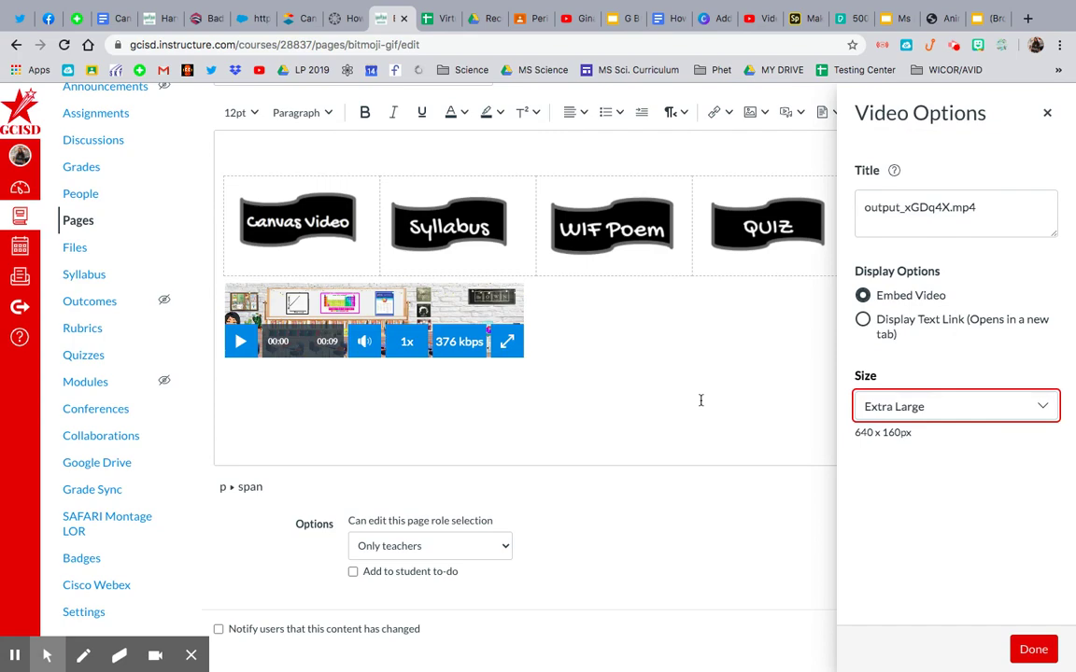
click(1033, 649)
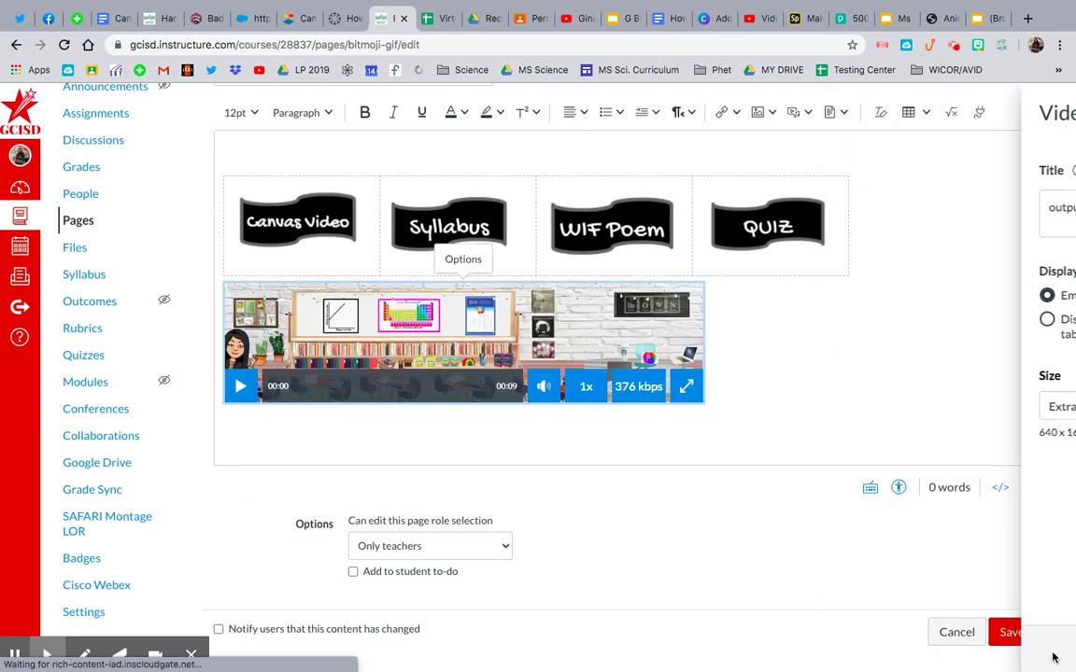
click(475, 260)
click(928, 417)
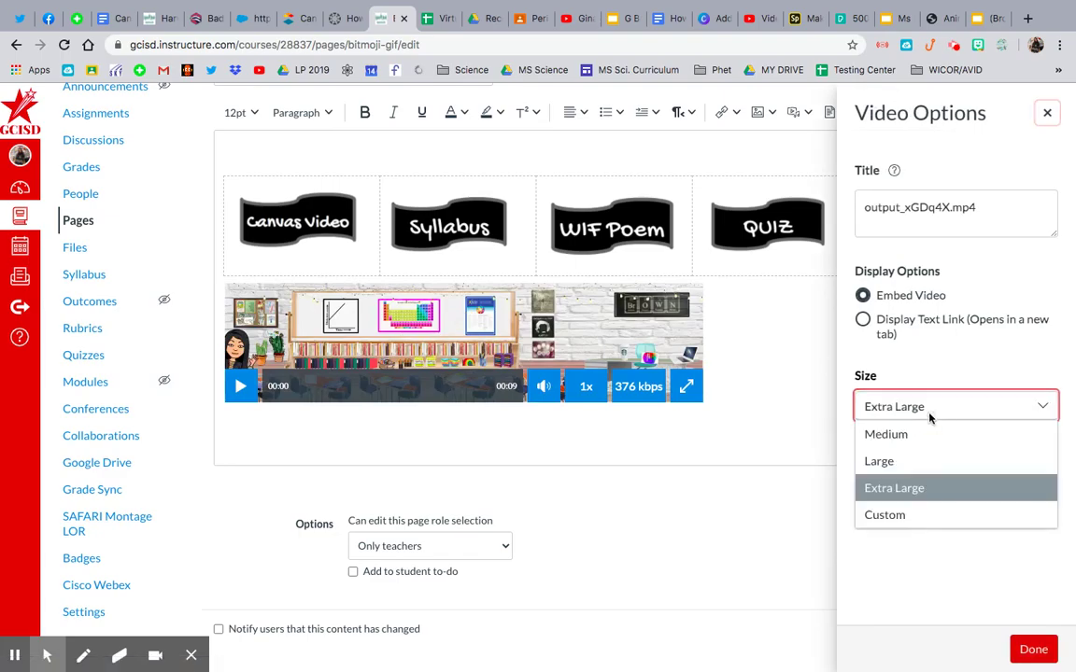
click(915, 519)
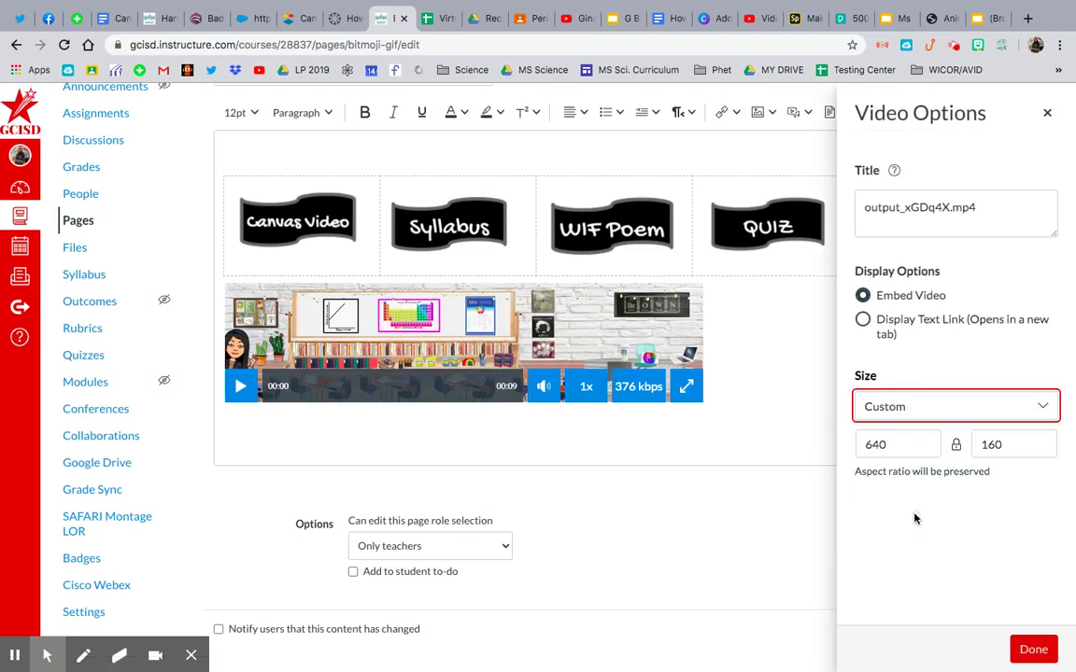
double_click(882, 443)
text(1000)
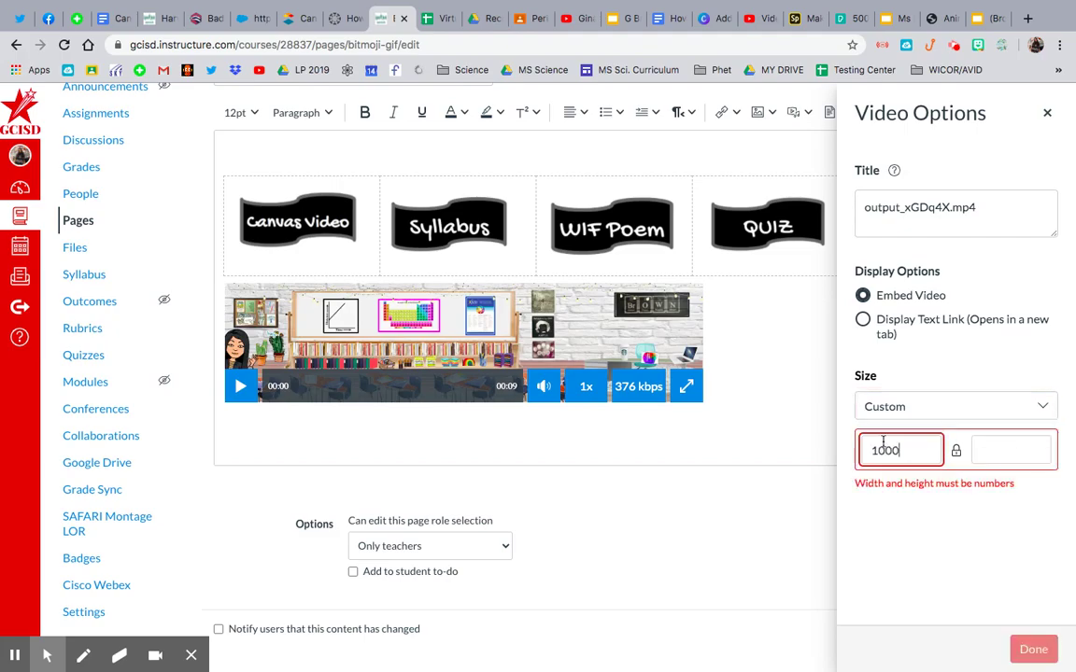
key(Tab)
text(25)
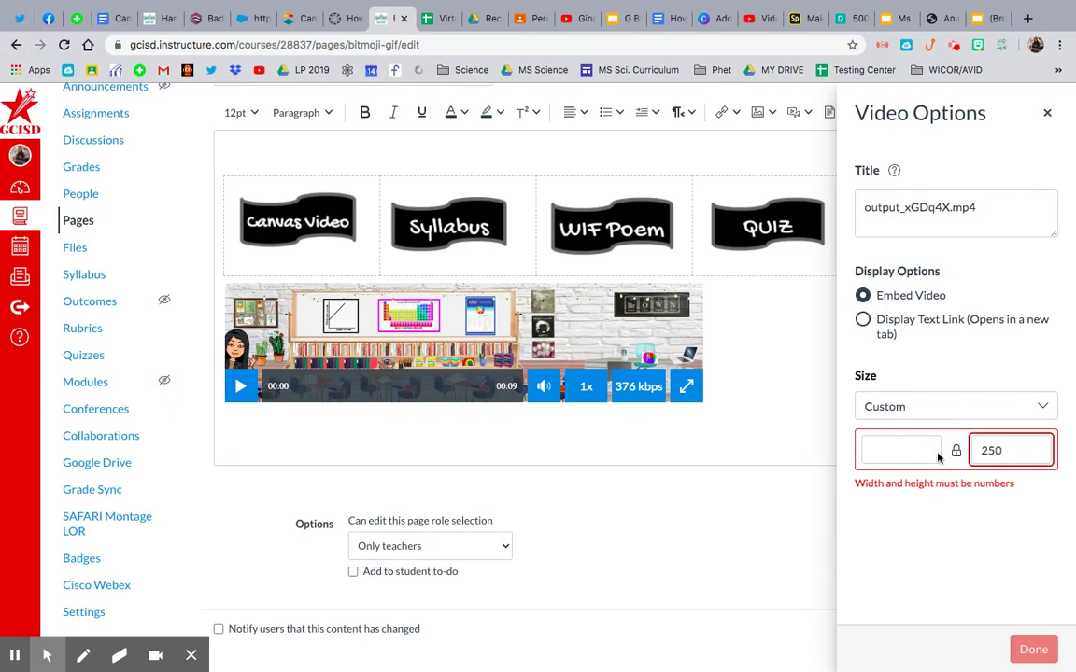
click(920, 447)
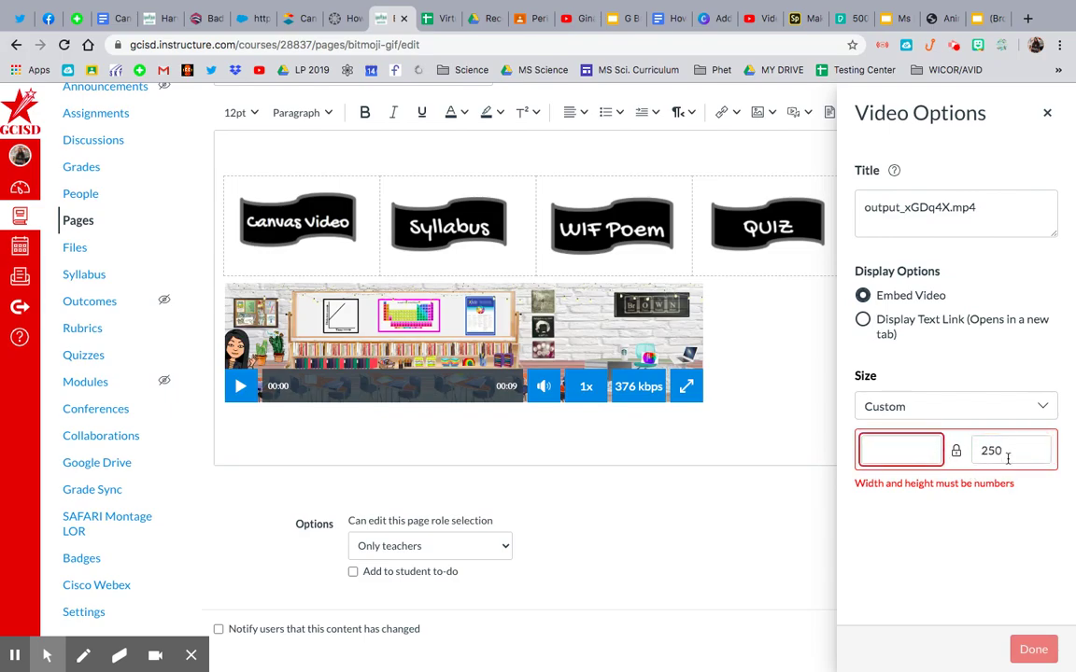
click(993, 415)
click(950, 515)
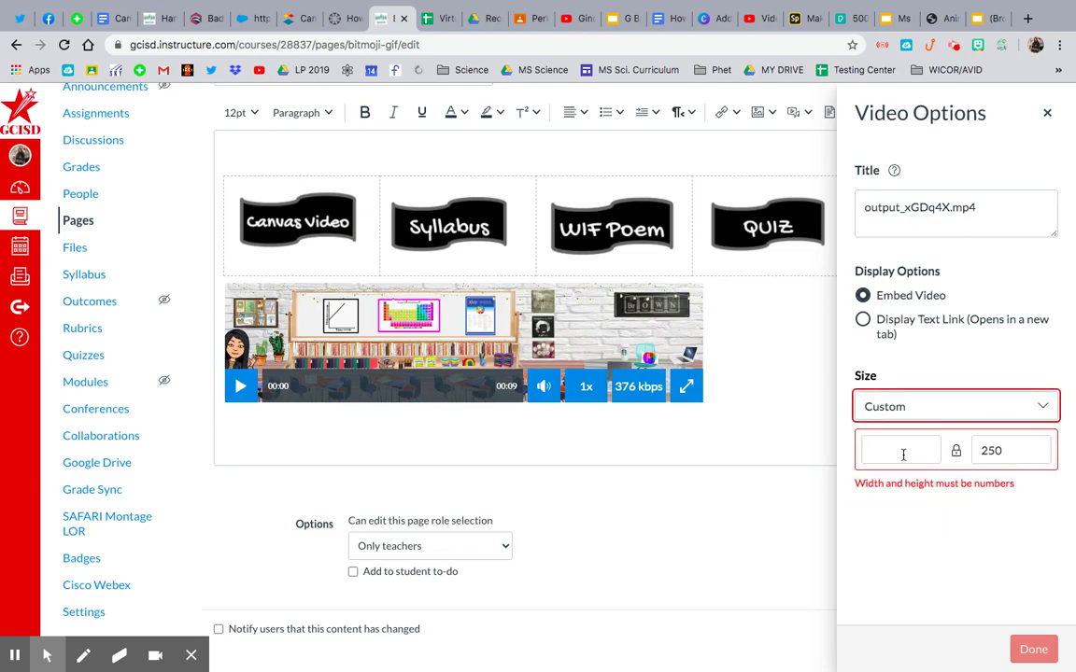
click(898, 452)
text(99)
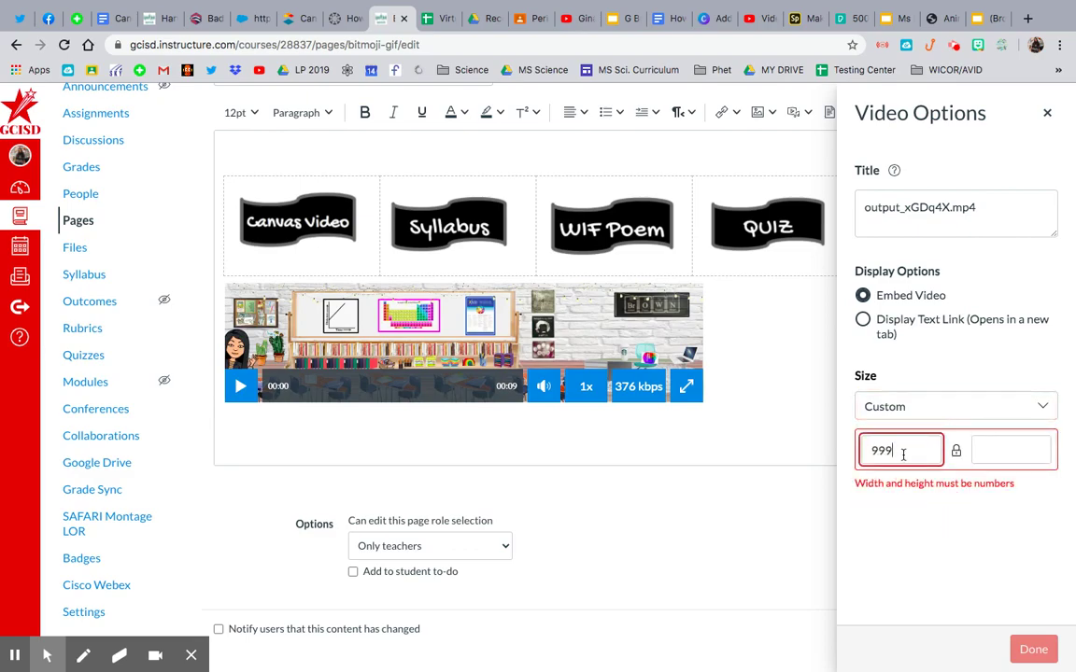
text(9)
key(Tab)
text(2)
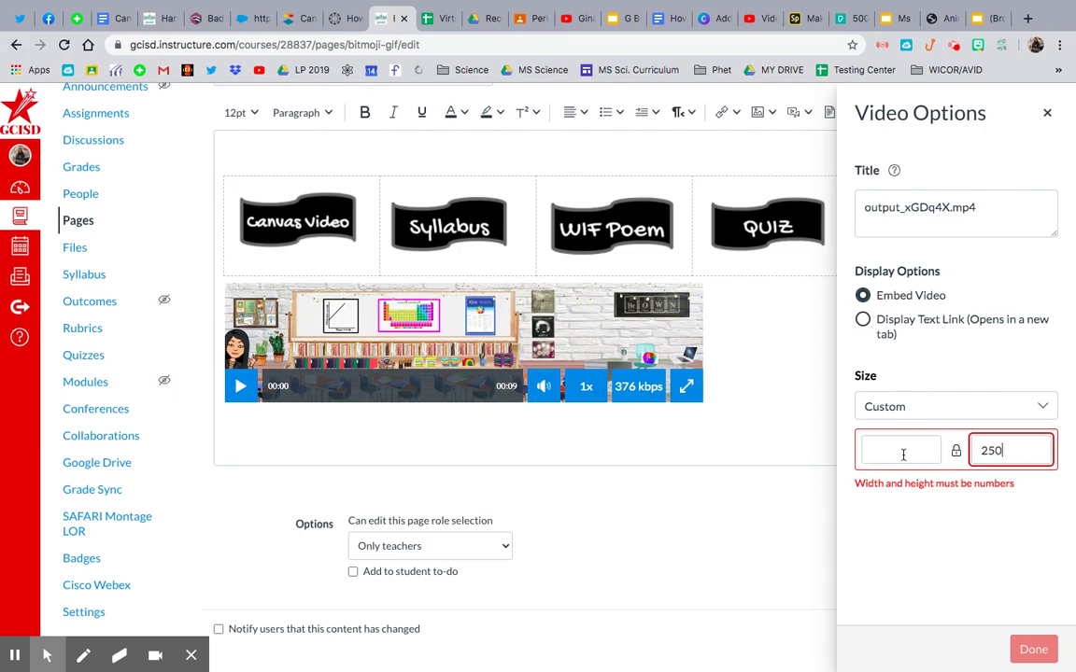
click(839, 327)
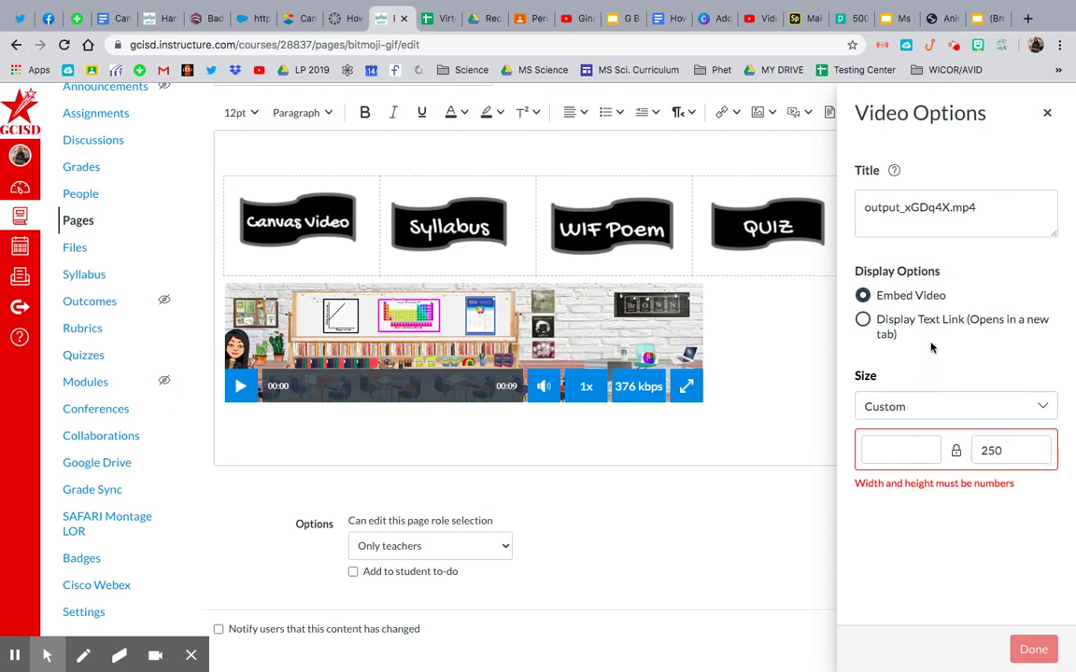
click(1047, 113)
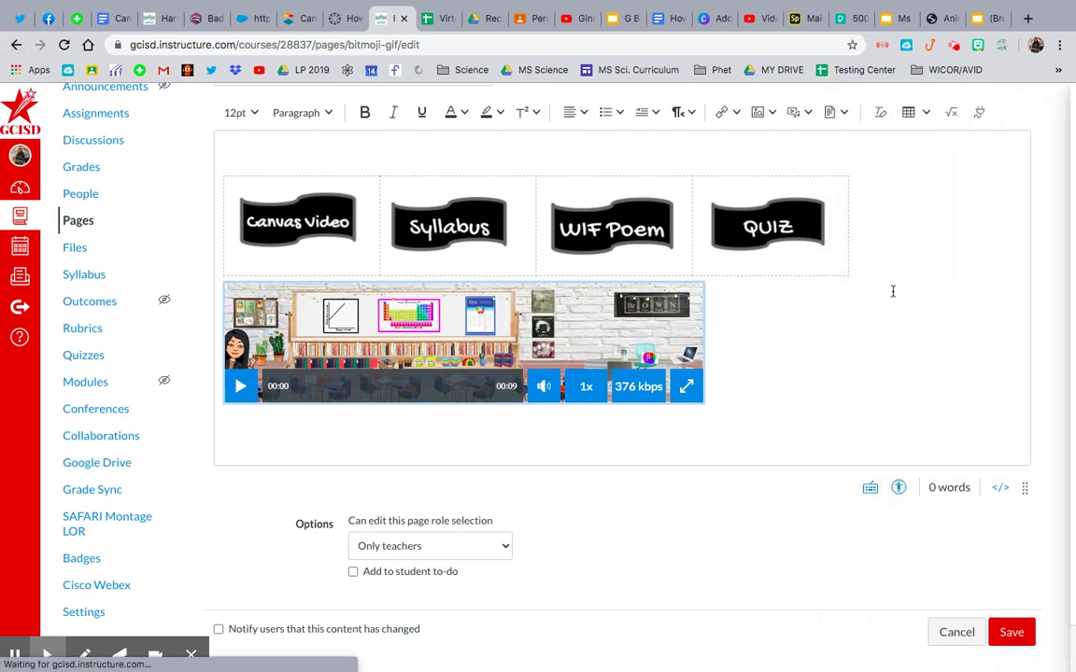
- Give the embedded video a Custom size with width 1000, making it 1000 x 250
click(680, 331)
click(466, 261)
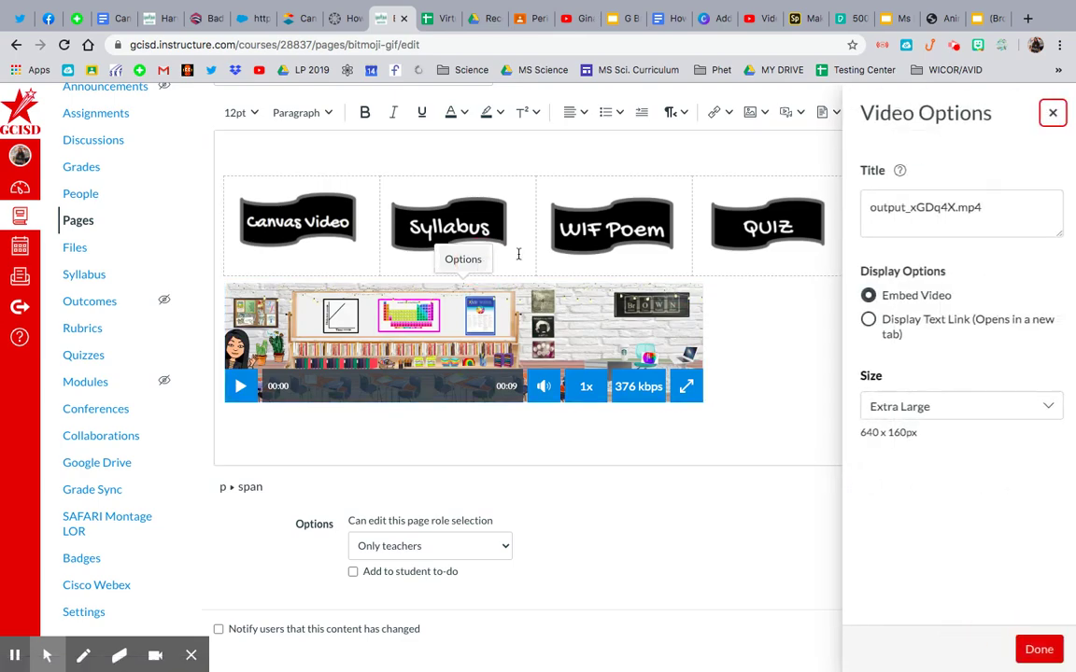
click(890, 408)
click(911, 516)
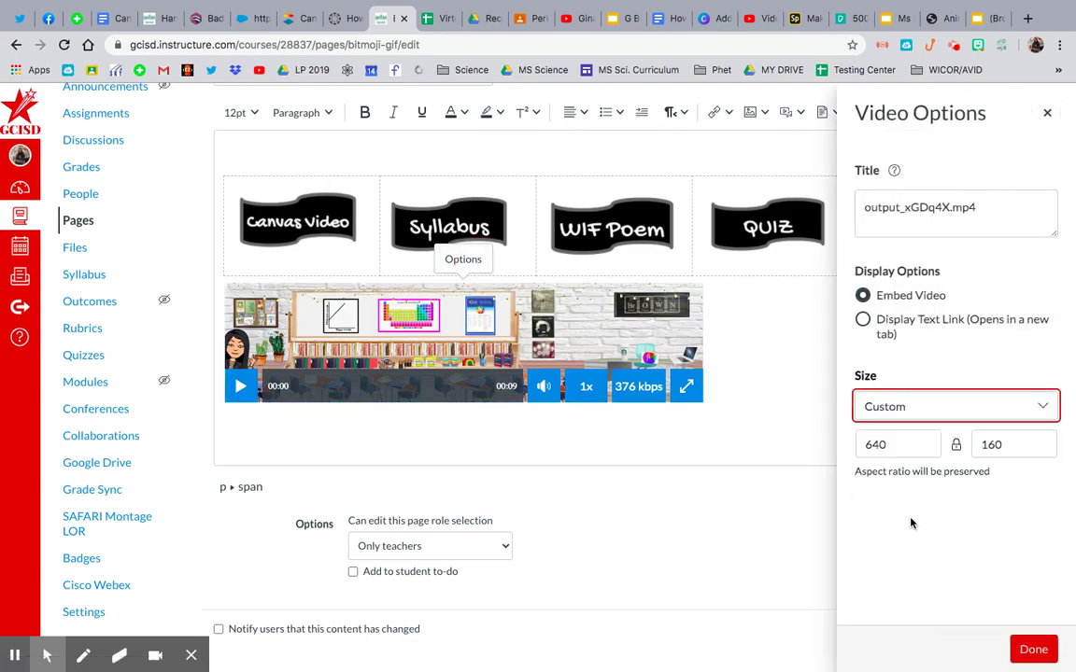
click(869, 444)
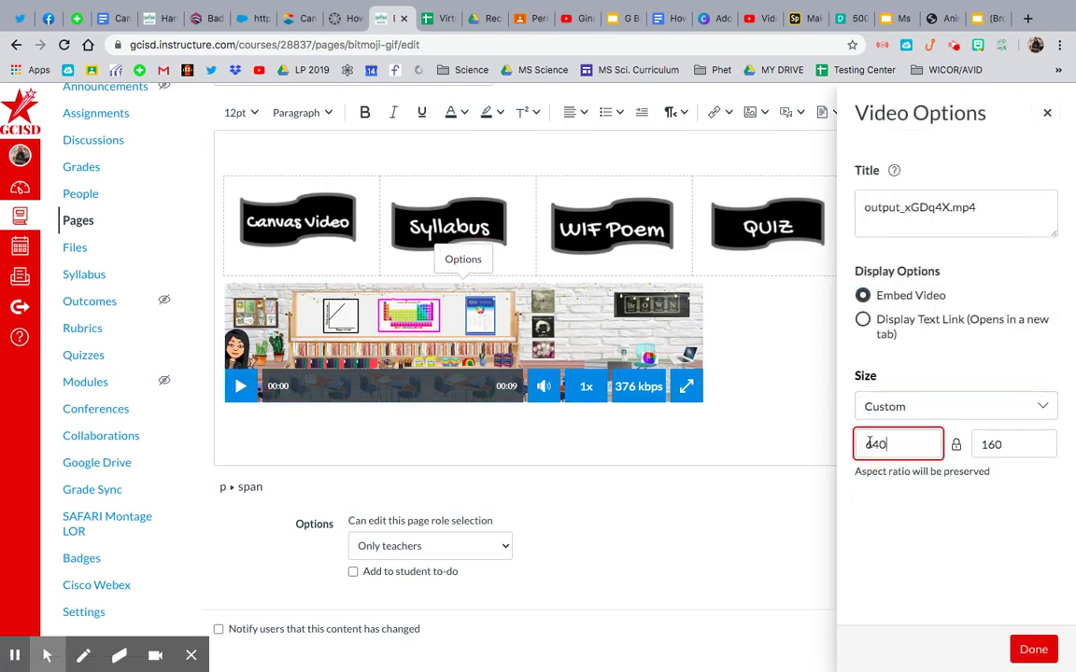
key(BackSpace)
key(BackSpace)
text(1000)
click(1033, 649)
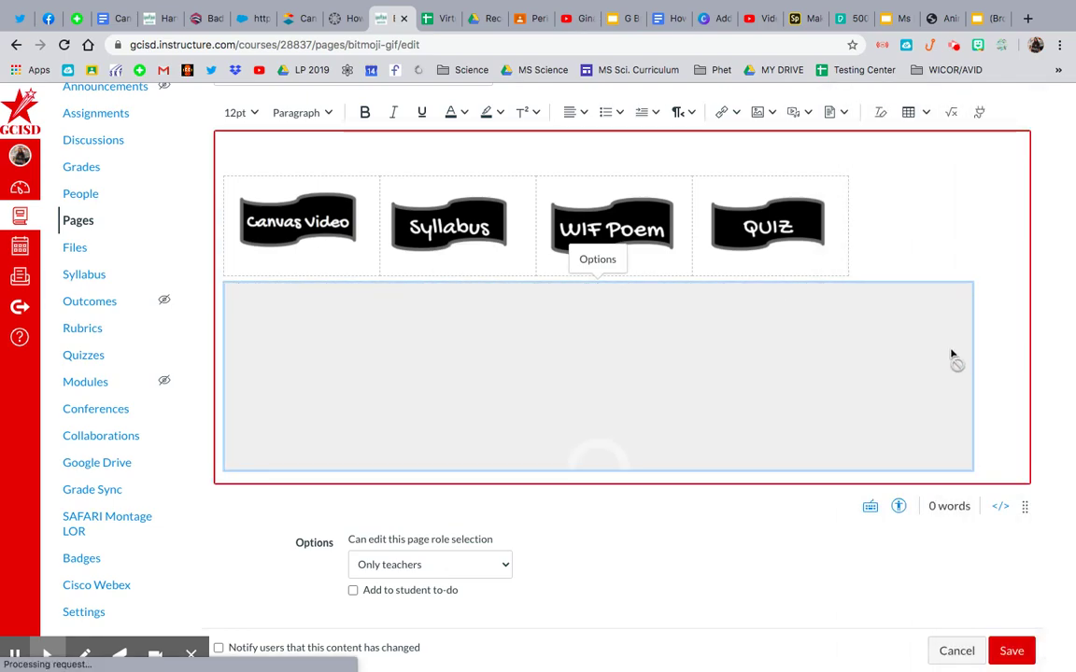
- Deselect the resized classroom video and save the Bitmoji GIF page
click(991, 375)
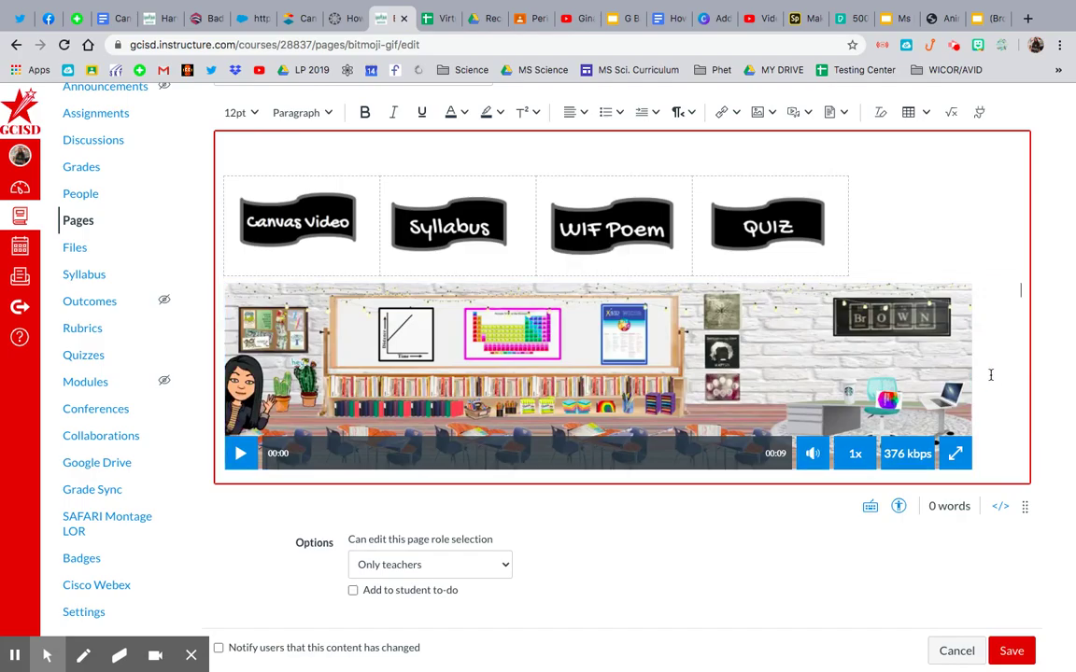
scroll(990, 375, down, 1)
scroll(991, 375, up, 3)
scroll(990, 374, down, 3)
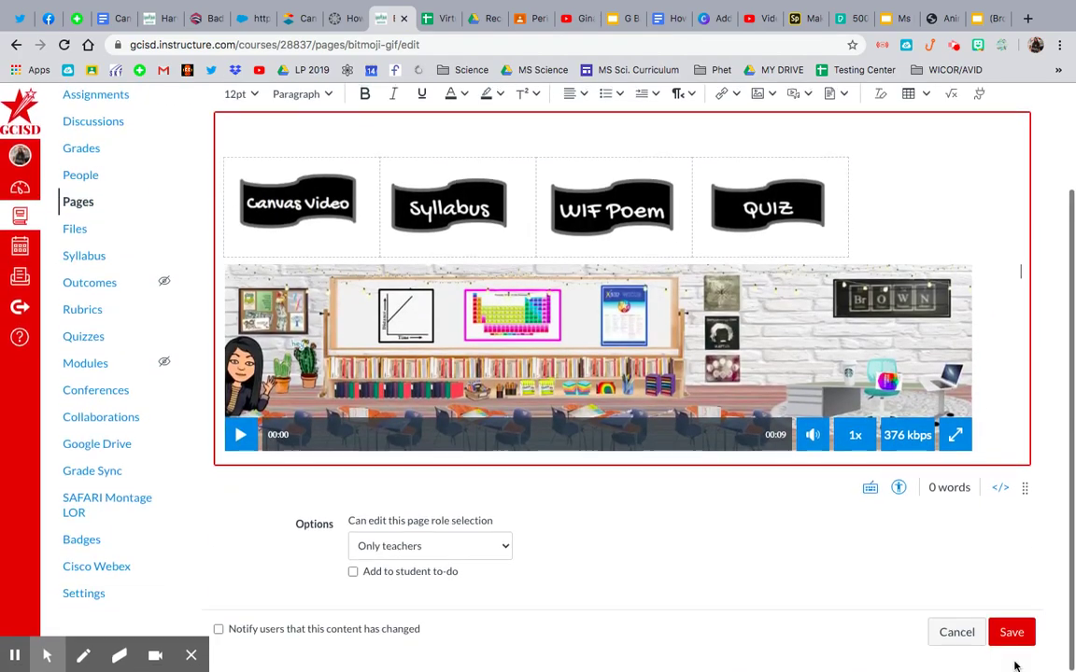
click(1011, 633)
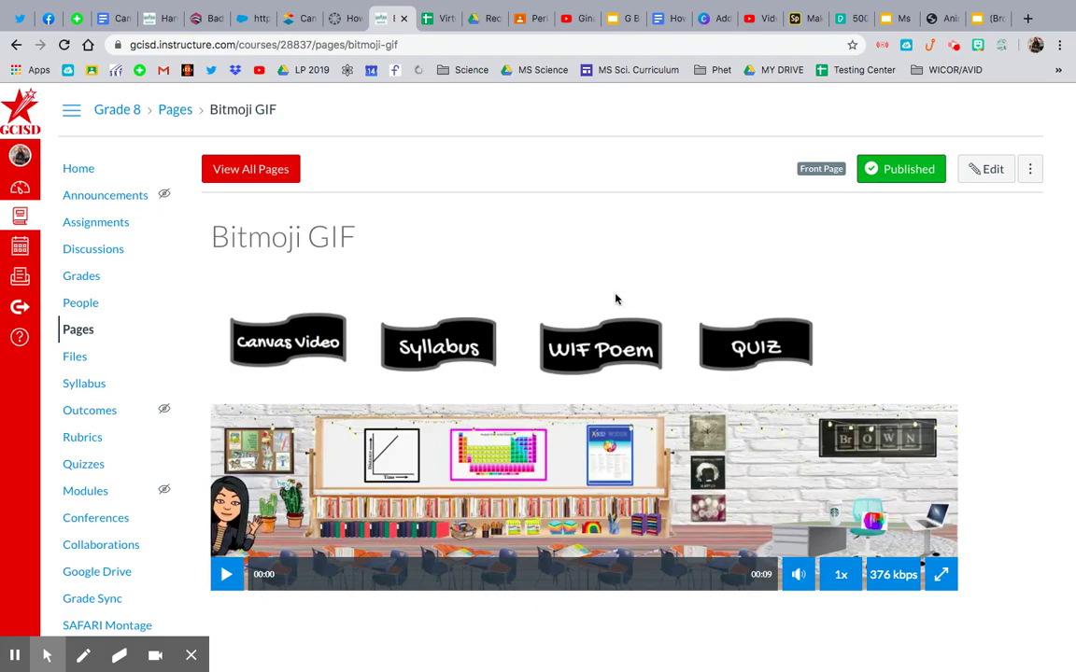
- Test a banner link button and the WIF Poem button, checking each opens in a new tab
scroll(597, 308, down, 2)
scroll(585, 318, up, 1)
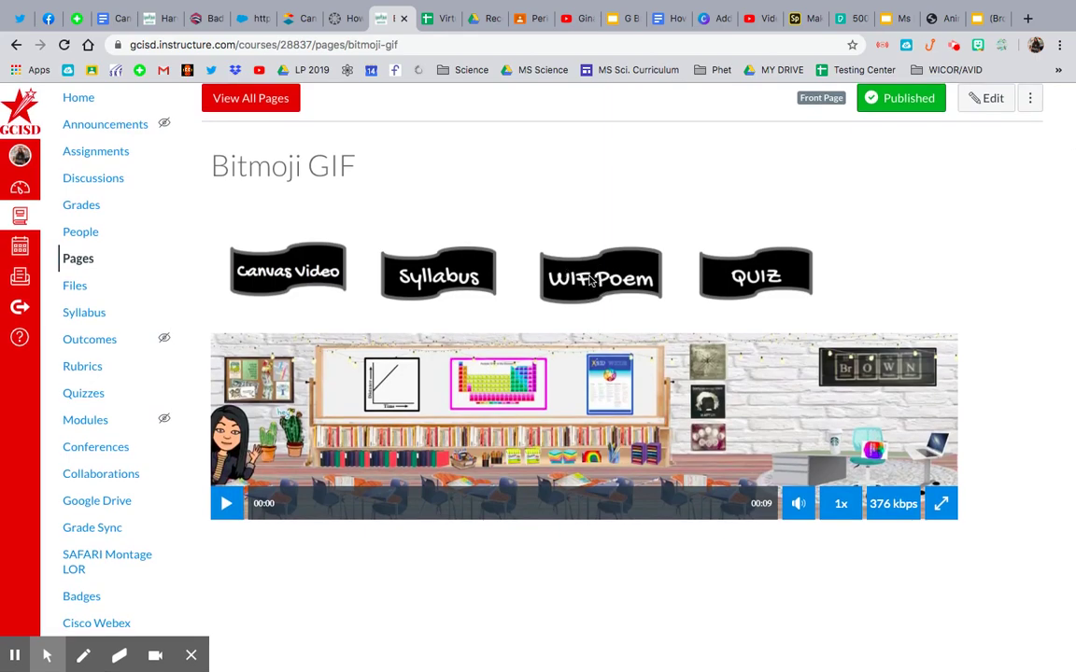
click(962, 107)
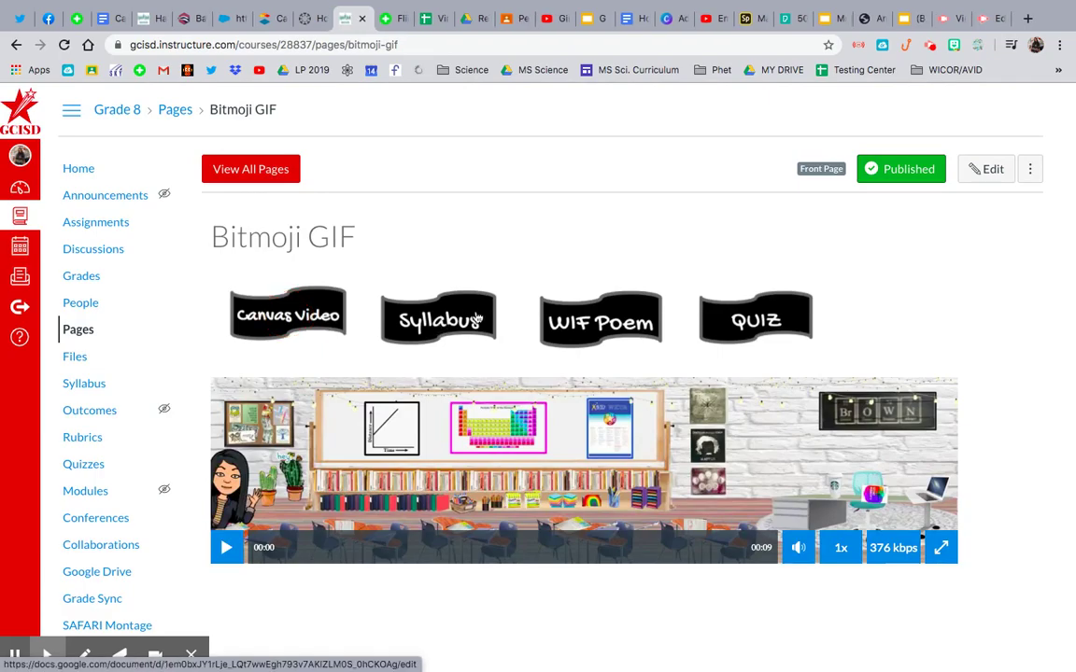
click(591, 330)
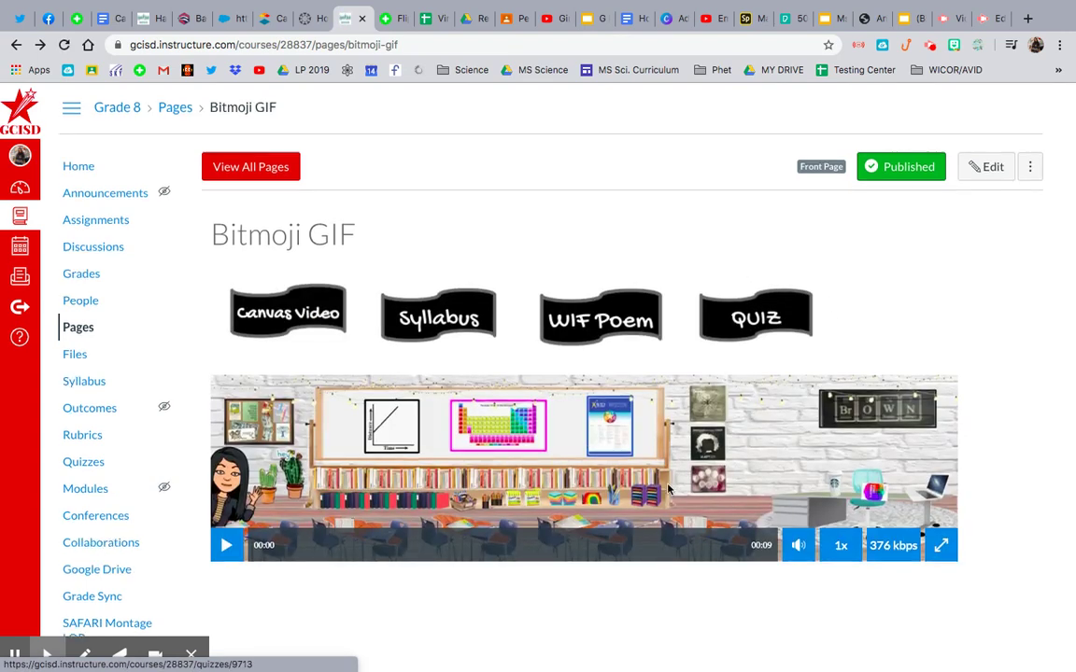
scroll(214, 484, down, 2)
click(224, 478)
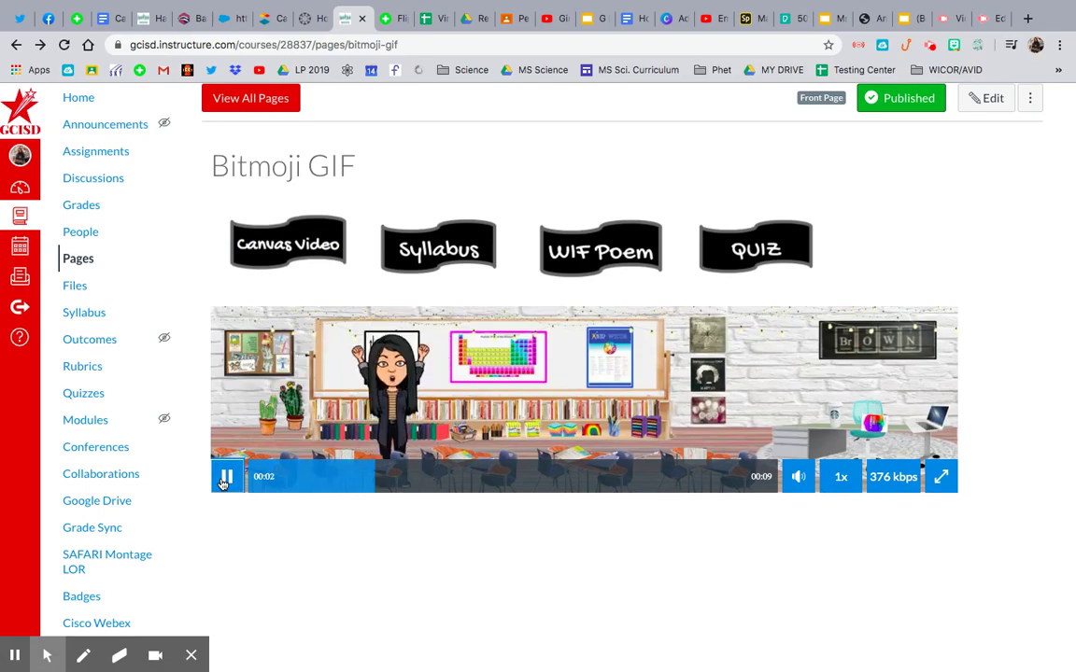
mouse_move(364, 653)
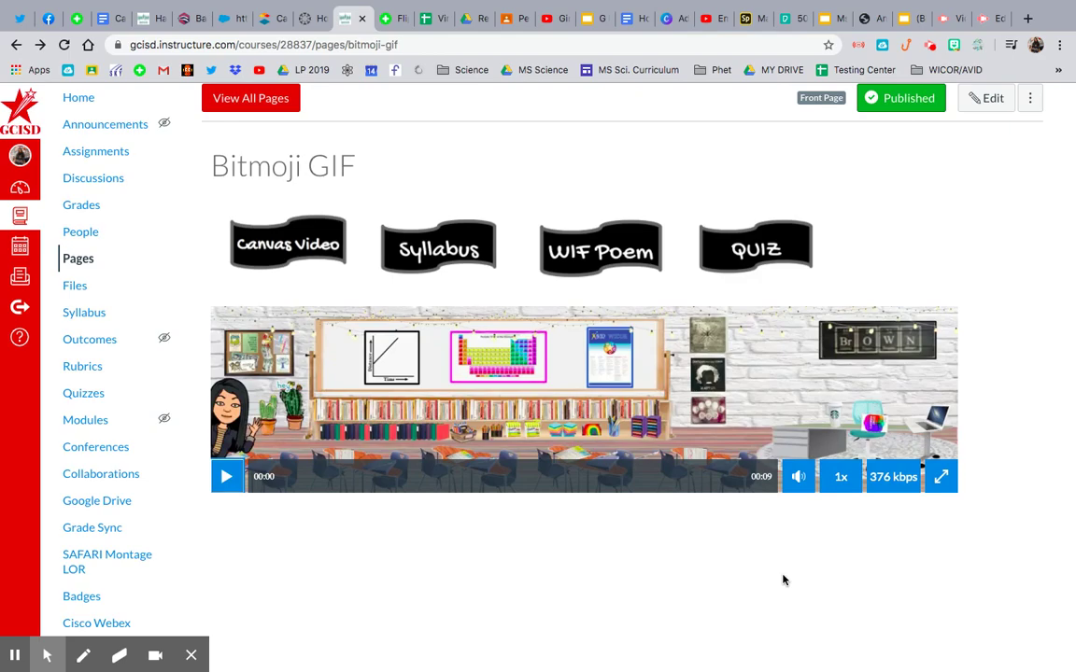
click(930, 46)
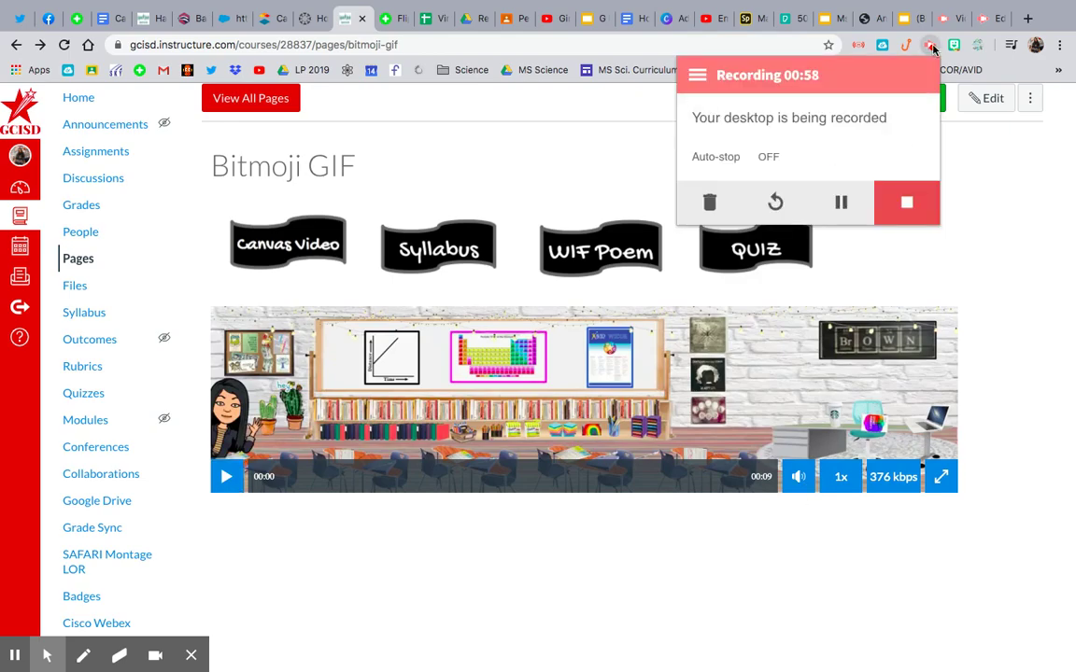